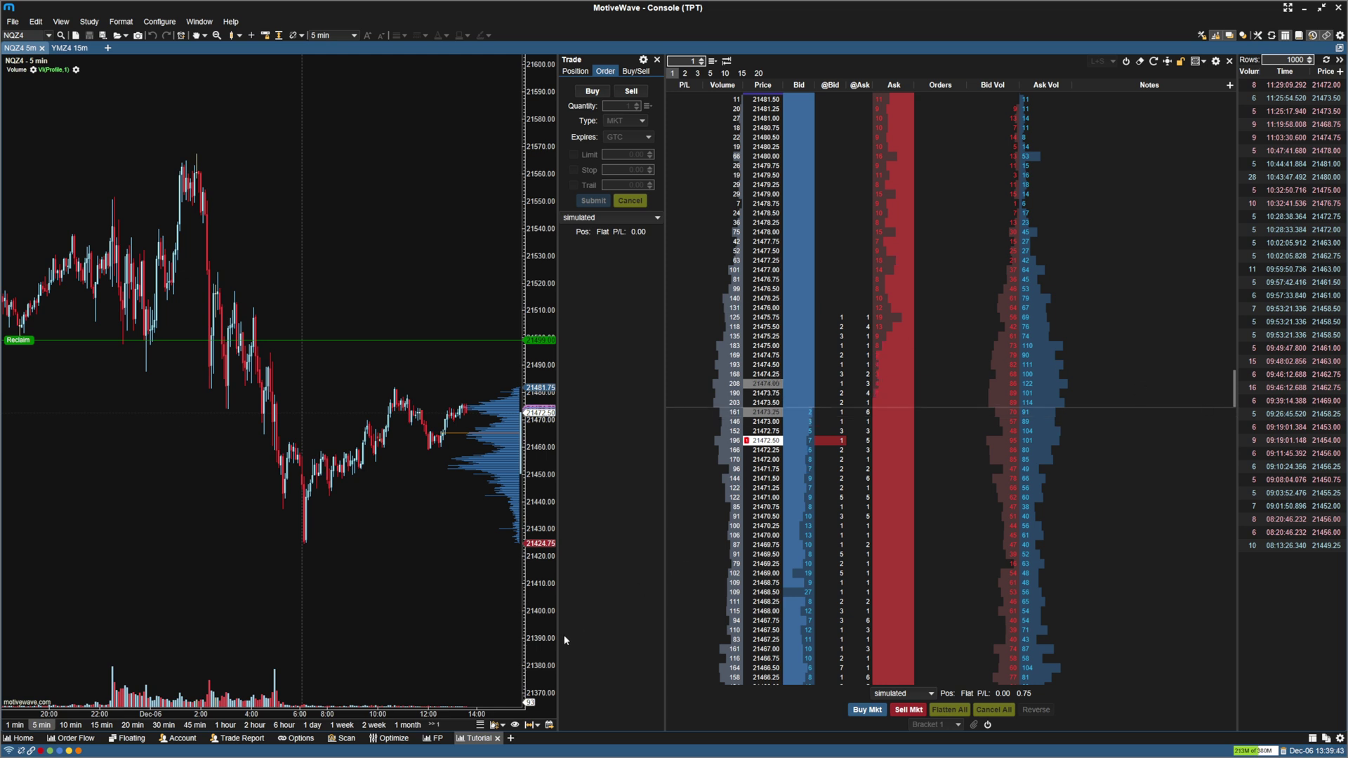
Step: Start a new workspace page from the page tabs at the bottom
left_click(511, 738)
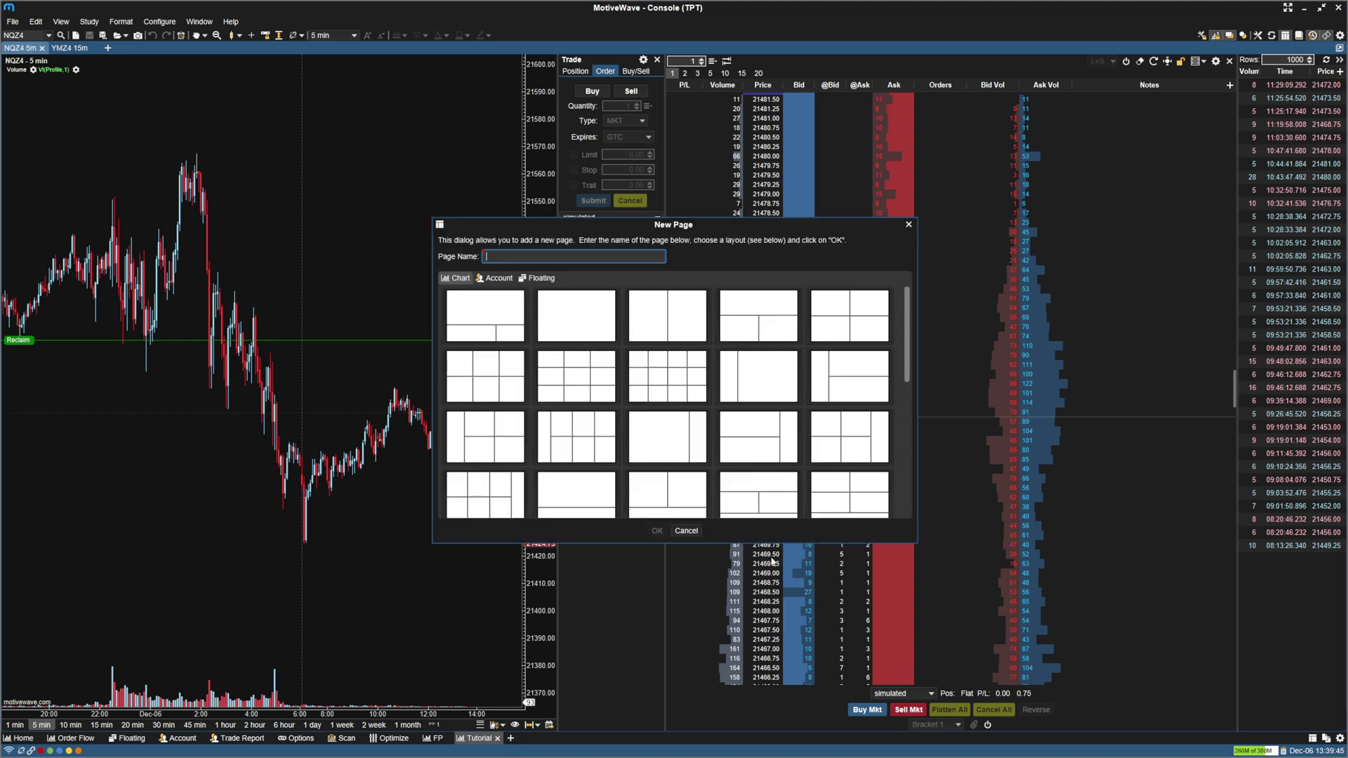
Step: Create a page named 'Linking' with the two-by-two four-chart layout
left_click(872, 301)
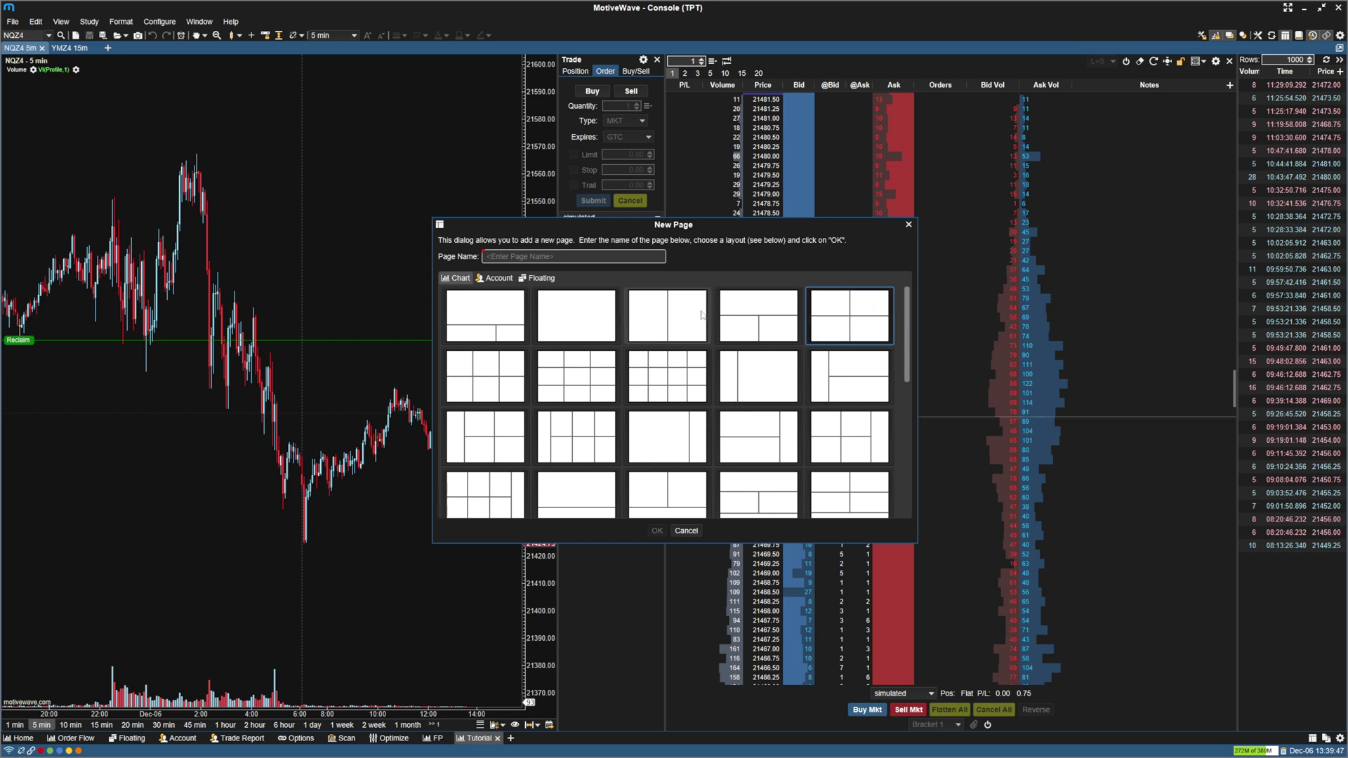
left_click(592, 254)
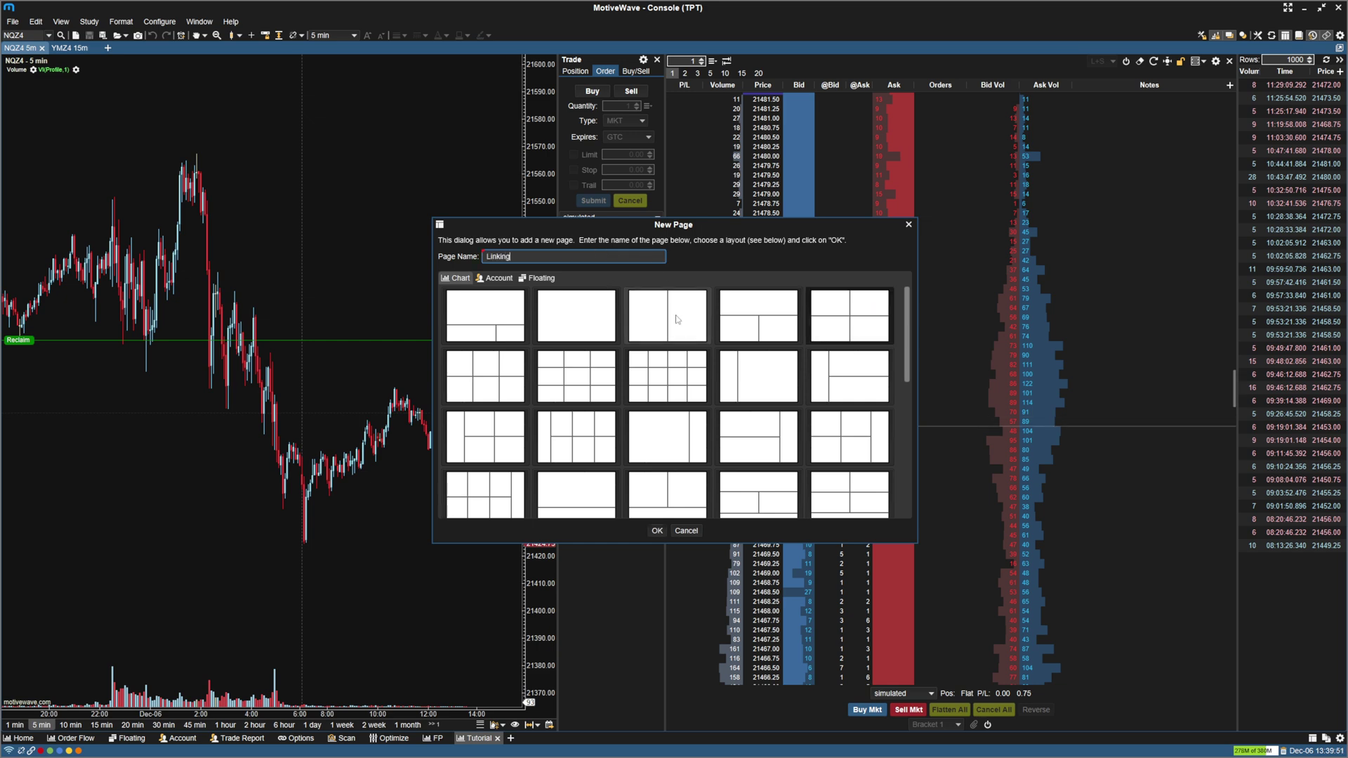
left_click(656, 530)
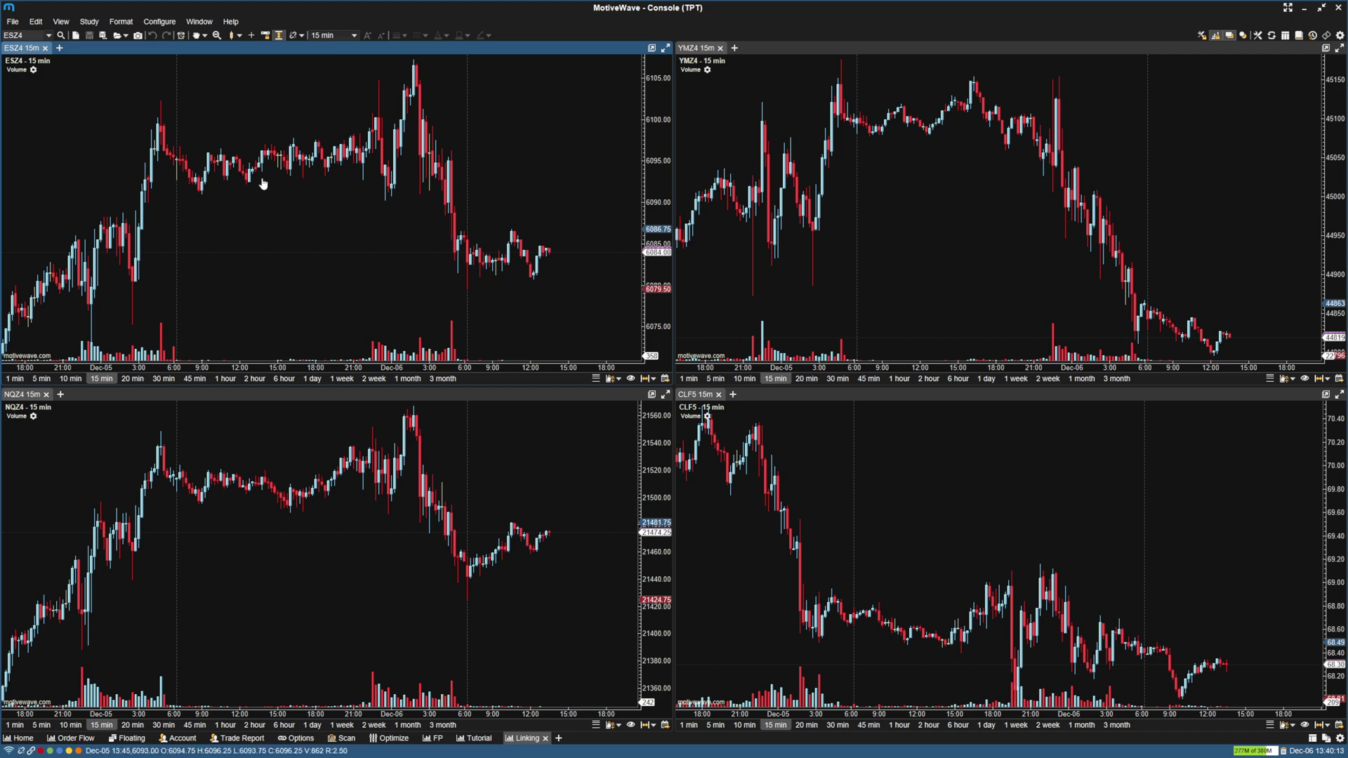
Step: Assign the ESZ4 and YMZ4 top charts to Red Link, then bring up Preferences
left_click(40, 751)
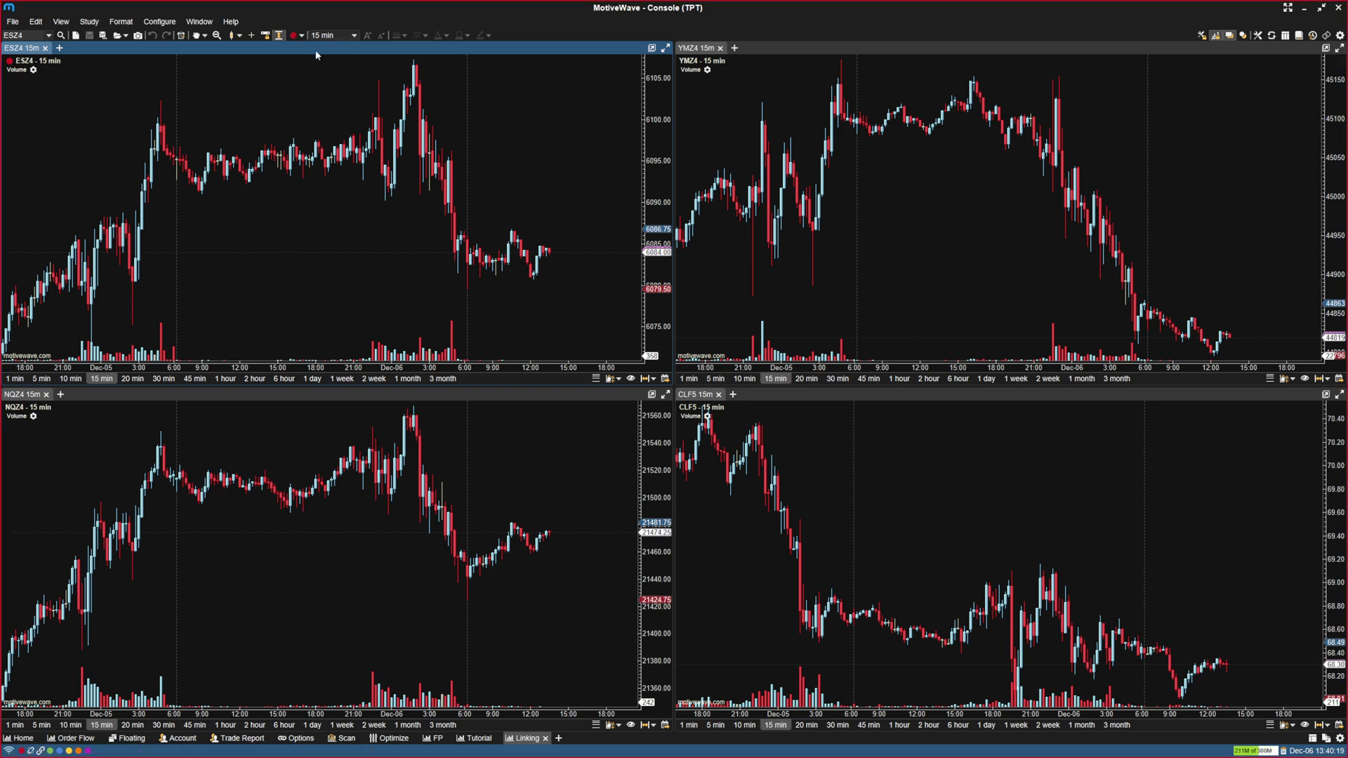
left_click(300, 35)
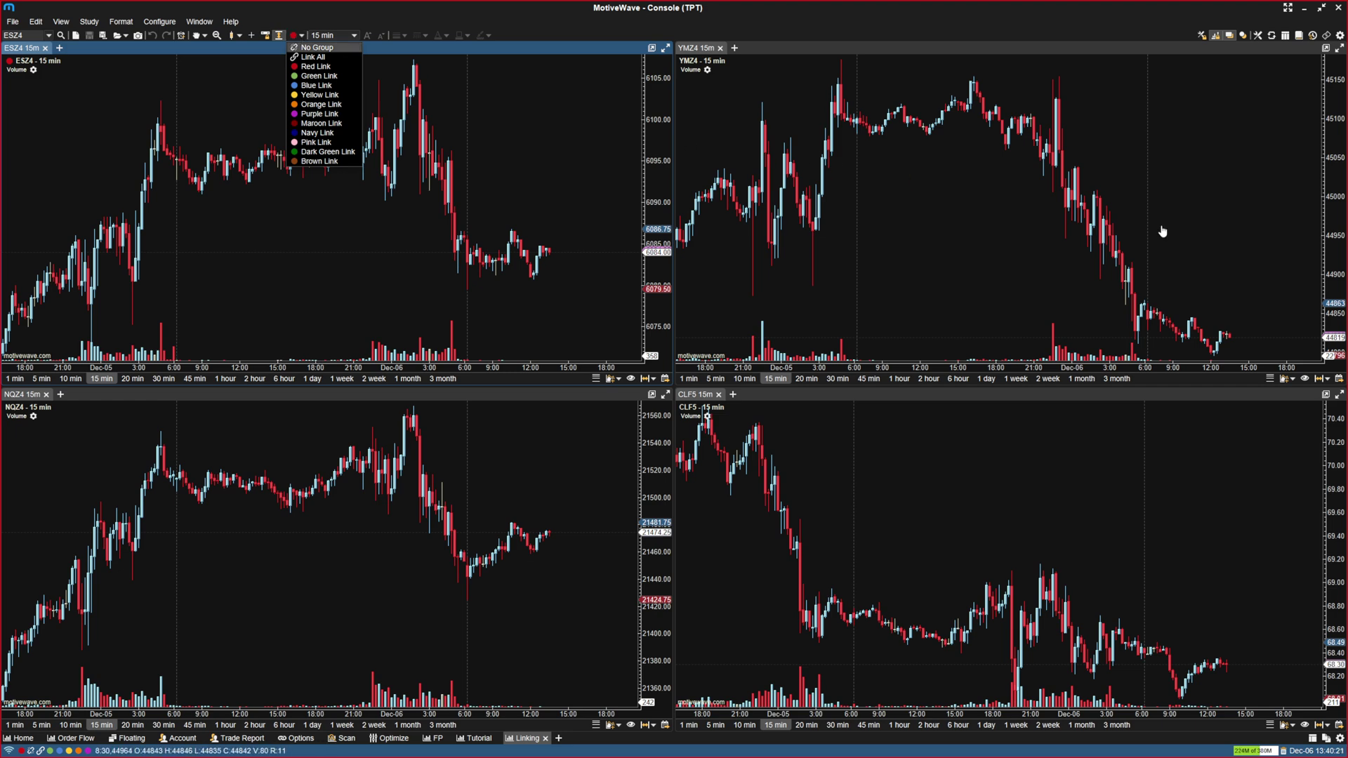
left_click(1108, 232)
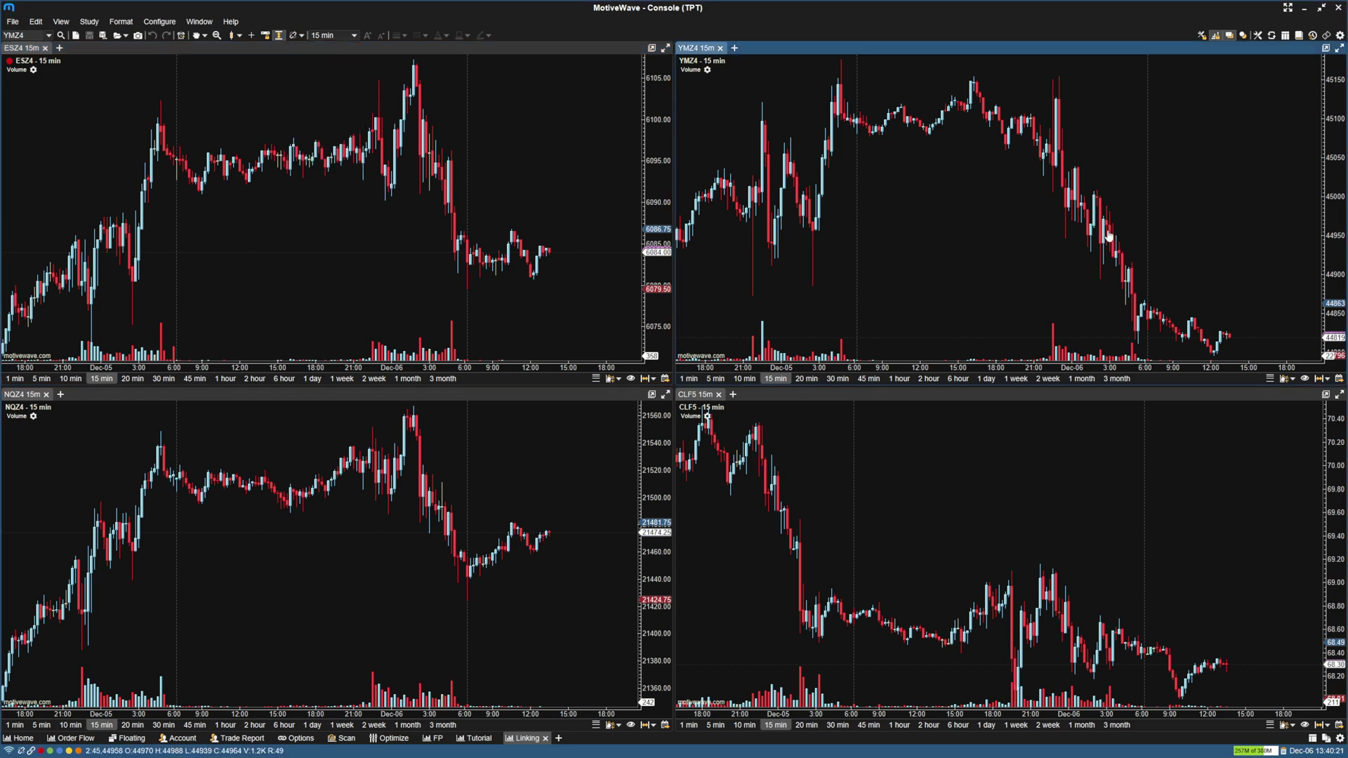
left_click(294, 37)
left_click(314, 68)
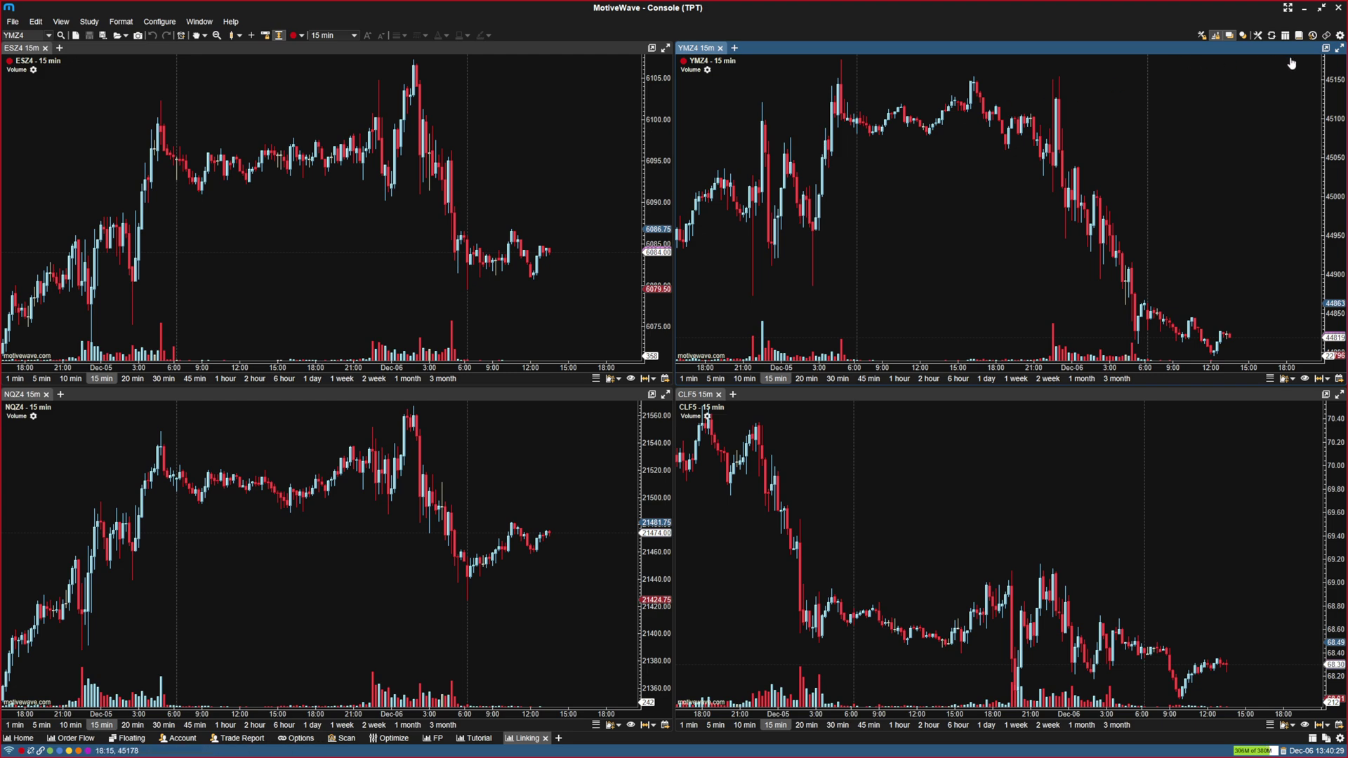
left_click(1340, 36)
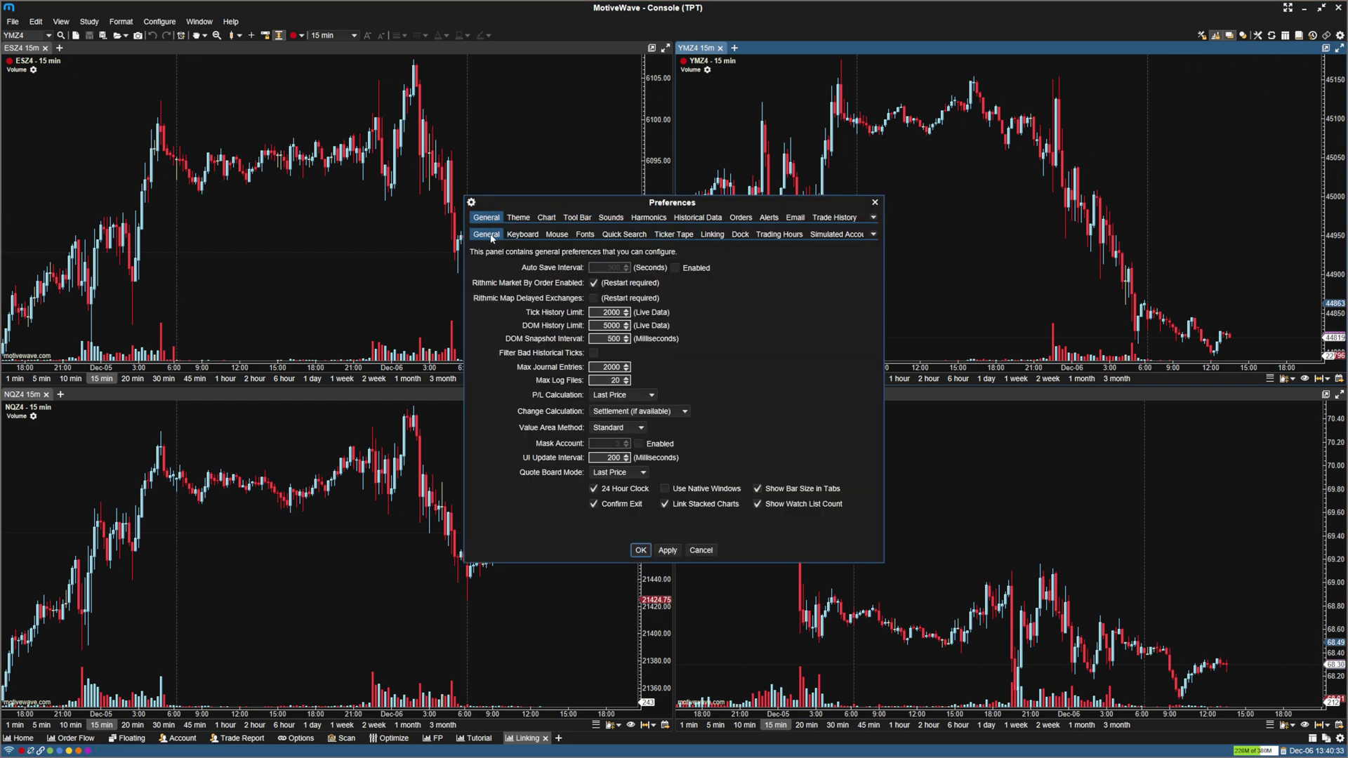
Step: In Linking preferences, turn Use Default off and set Red Link to Link Instrument
left_click(711, 234)
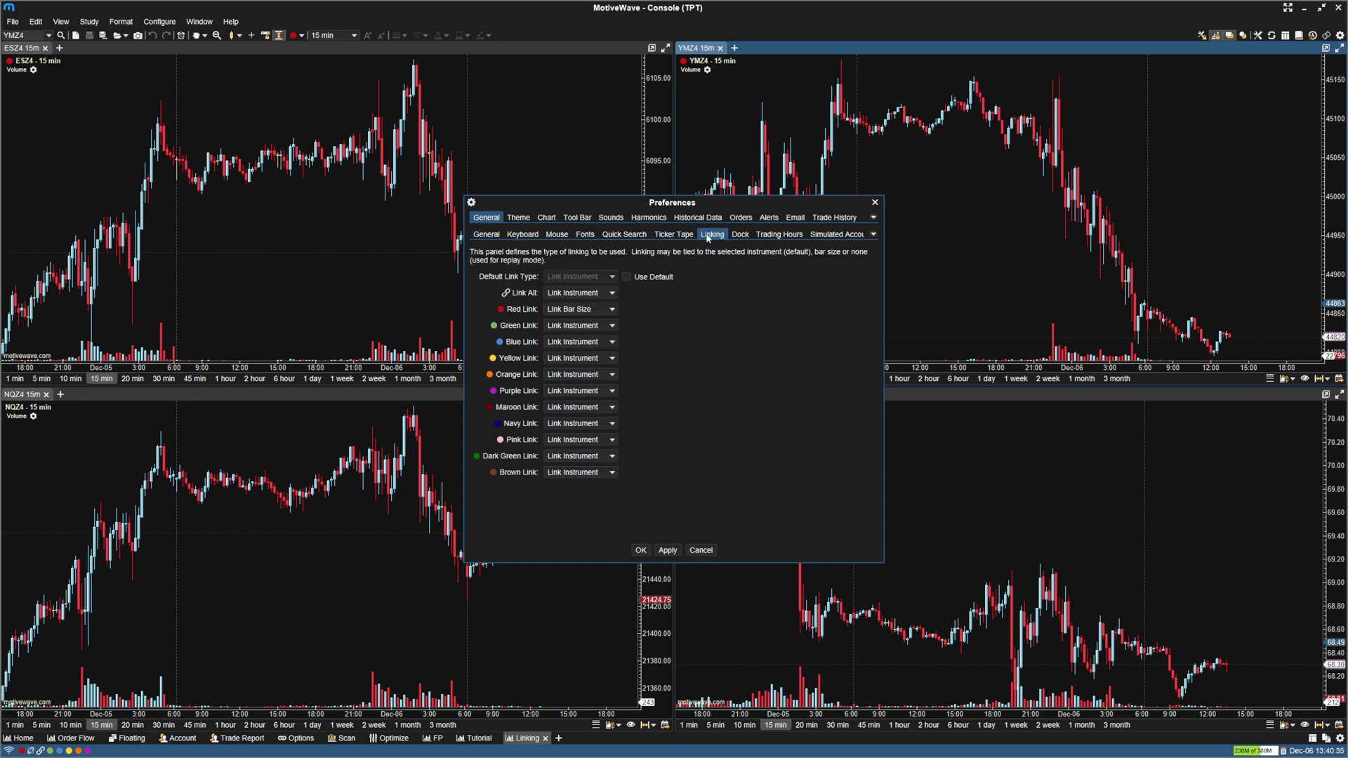
left_click(626, 277)
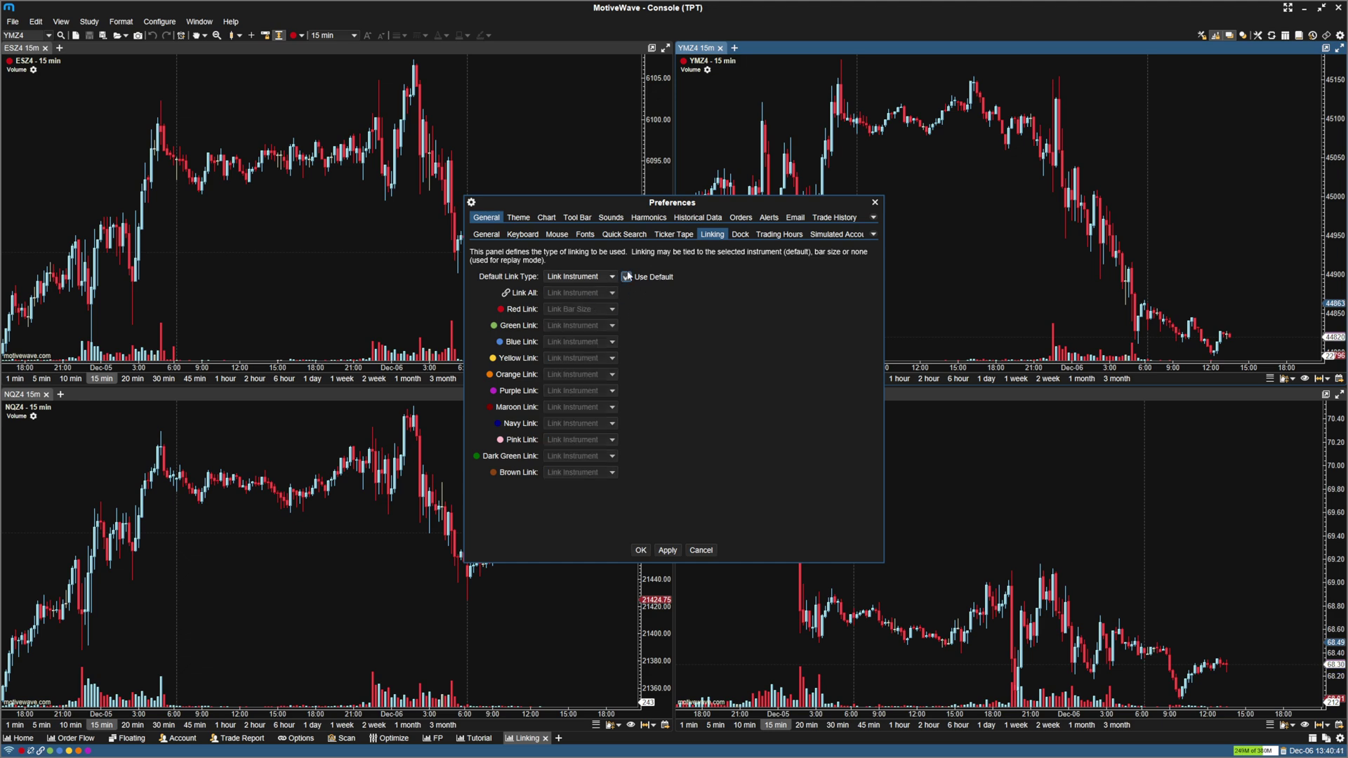
left_click(626, 278)
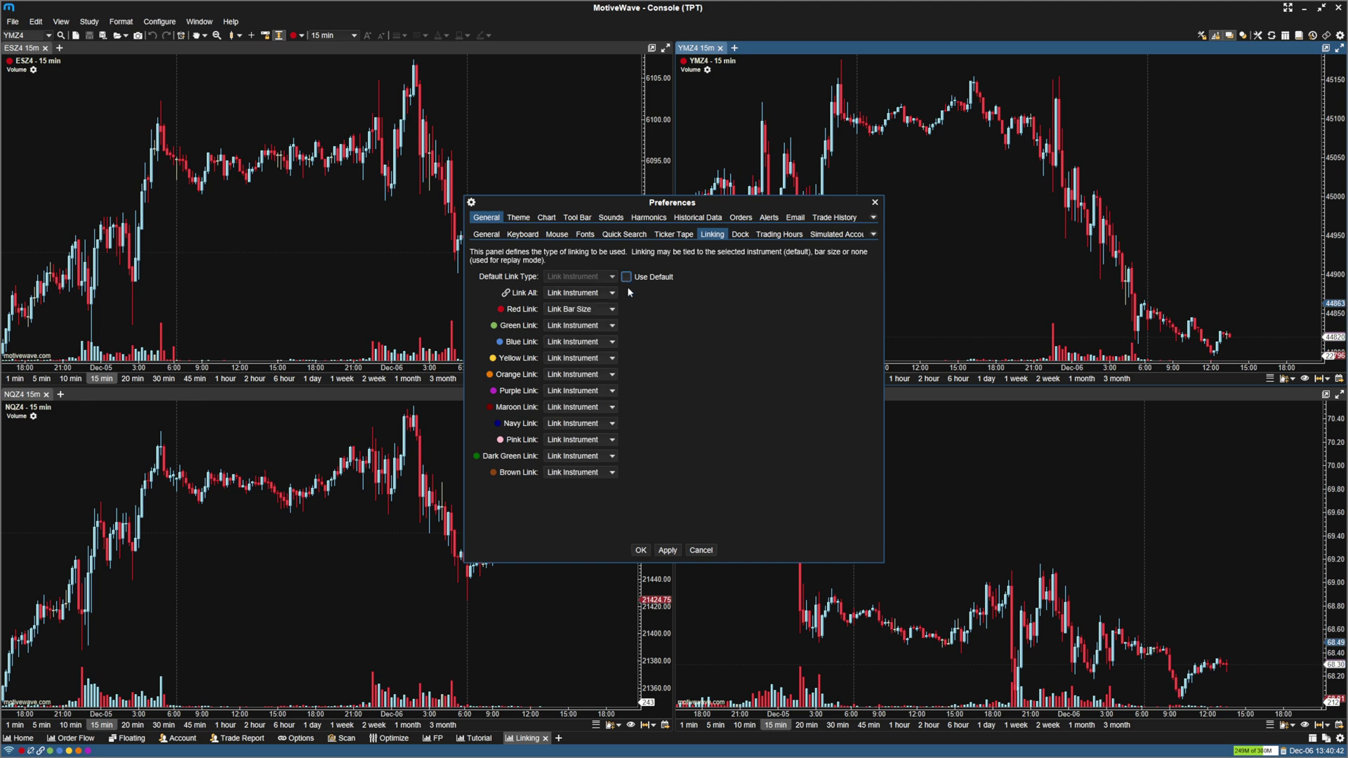
left_click(567, 313)
left_click(565, 324)
left_click(666, 550)
left_click(640, 550)
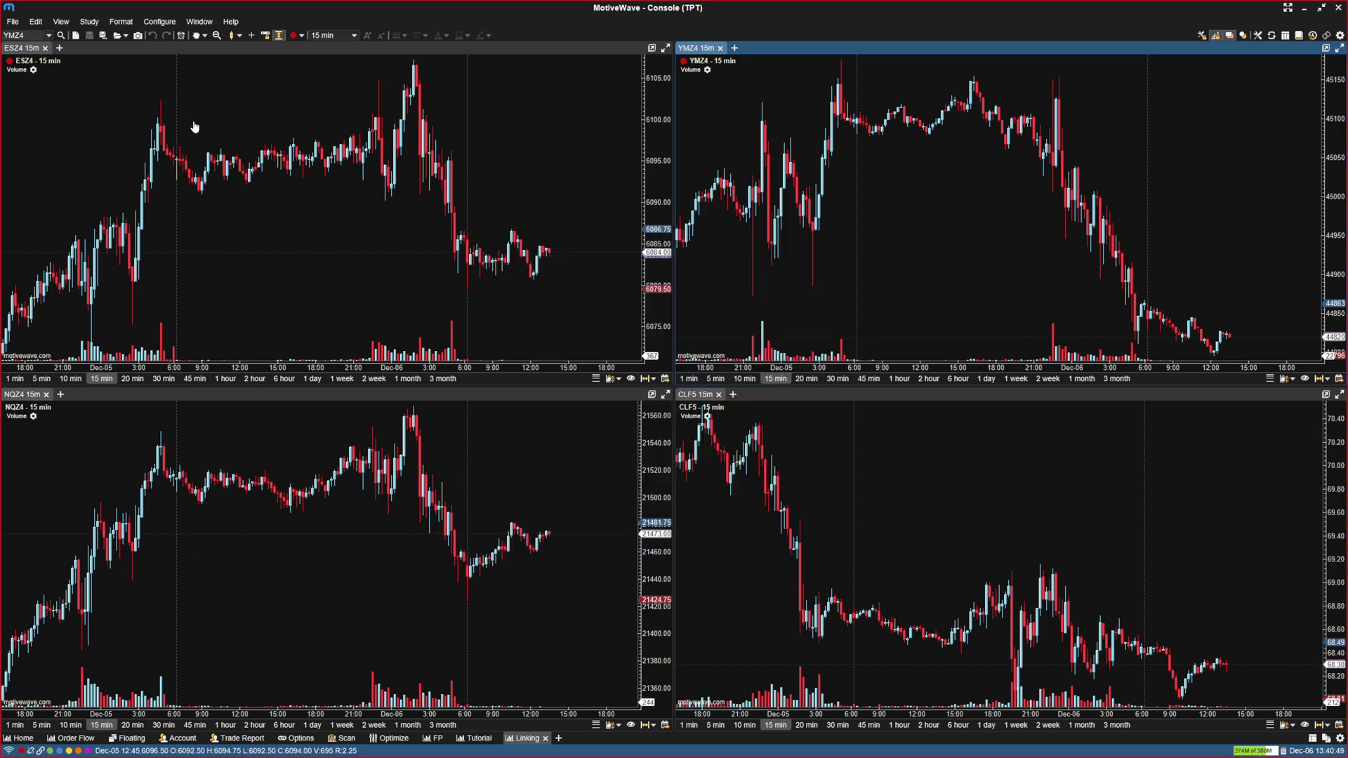
left_click(17, 67)
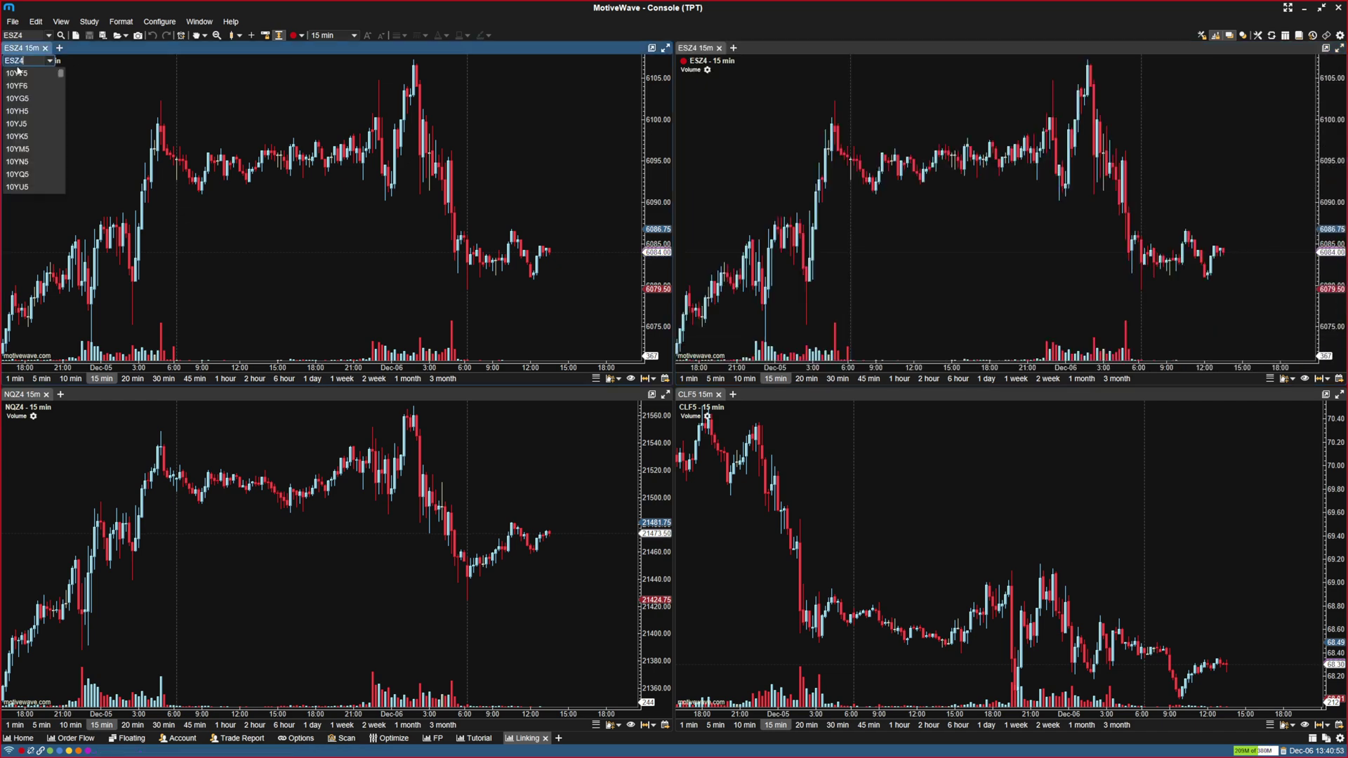
type("@NQ")
key("Return")
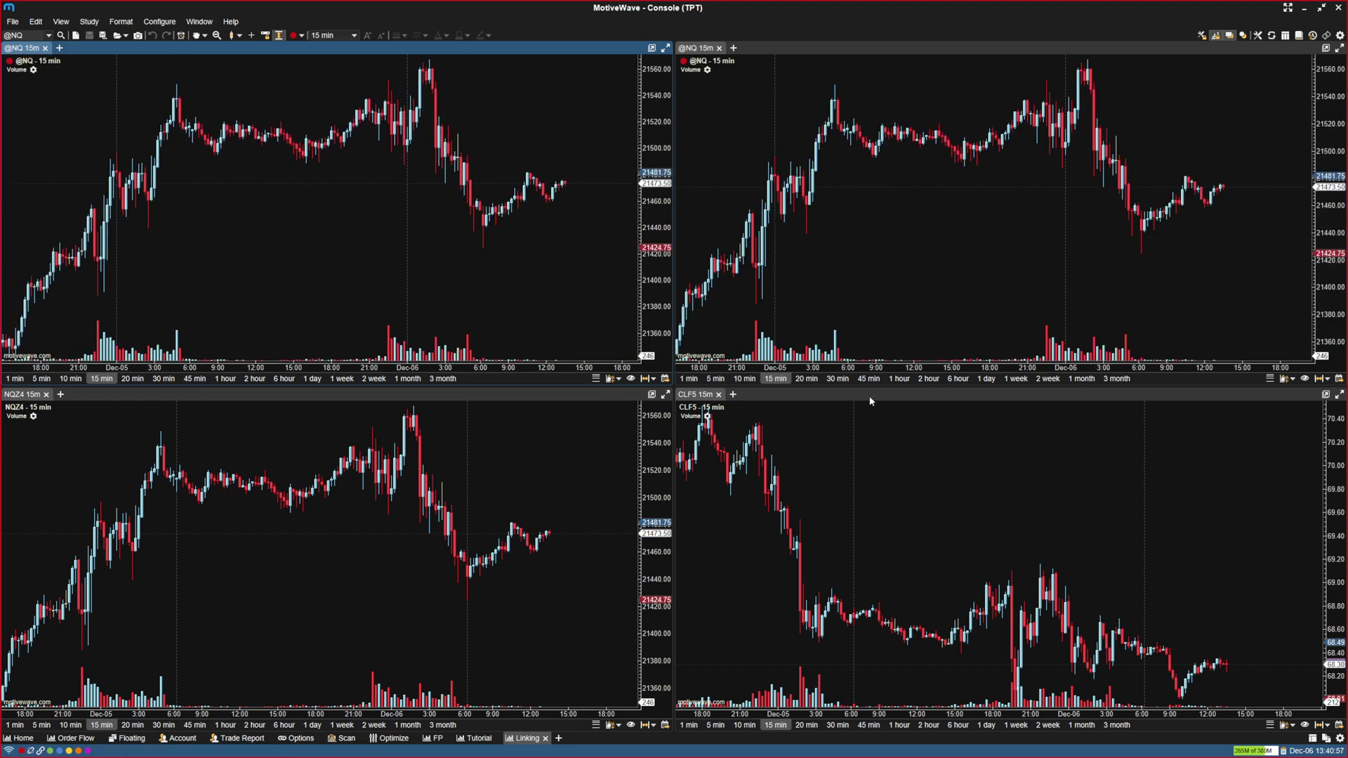
Step: Show the top-right chart in 30-minute bars and the top-left in 5-minute bars
left_click(837, 378)
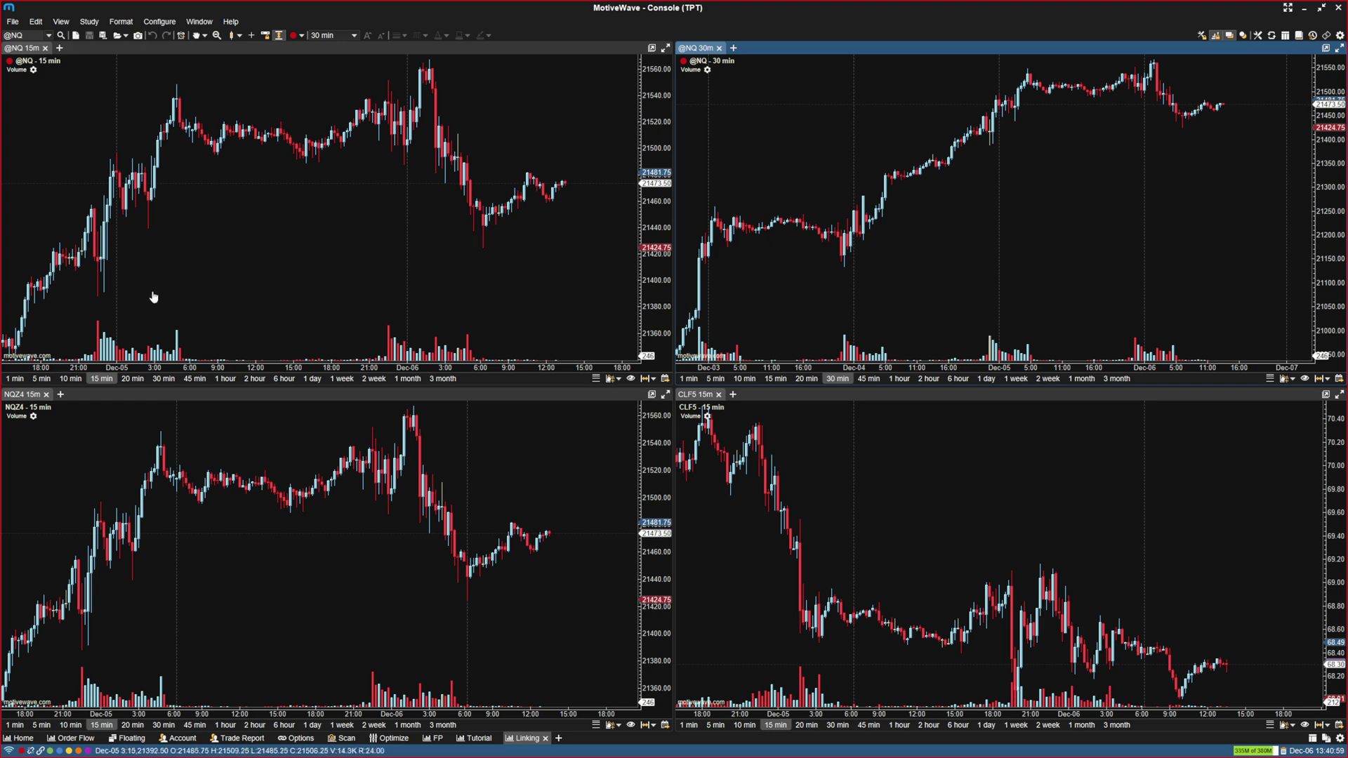
left_click(42, 378)
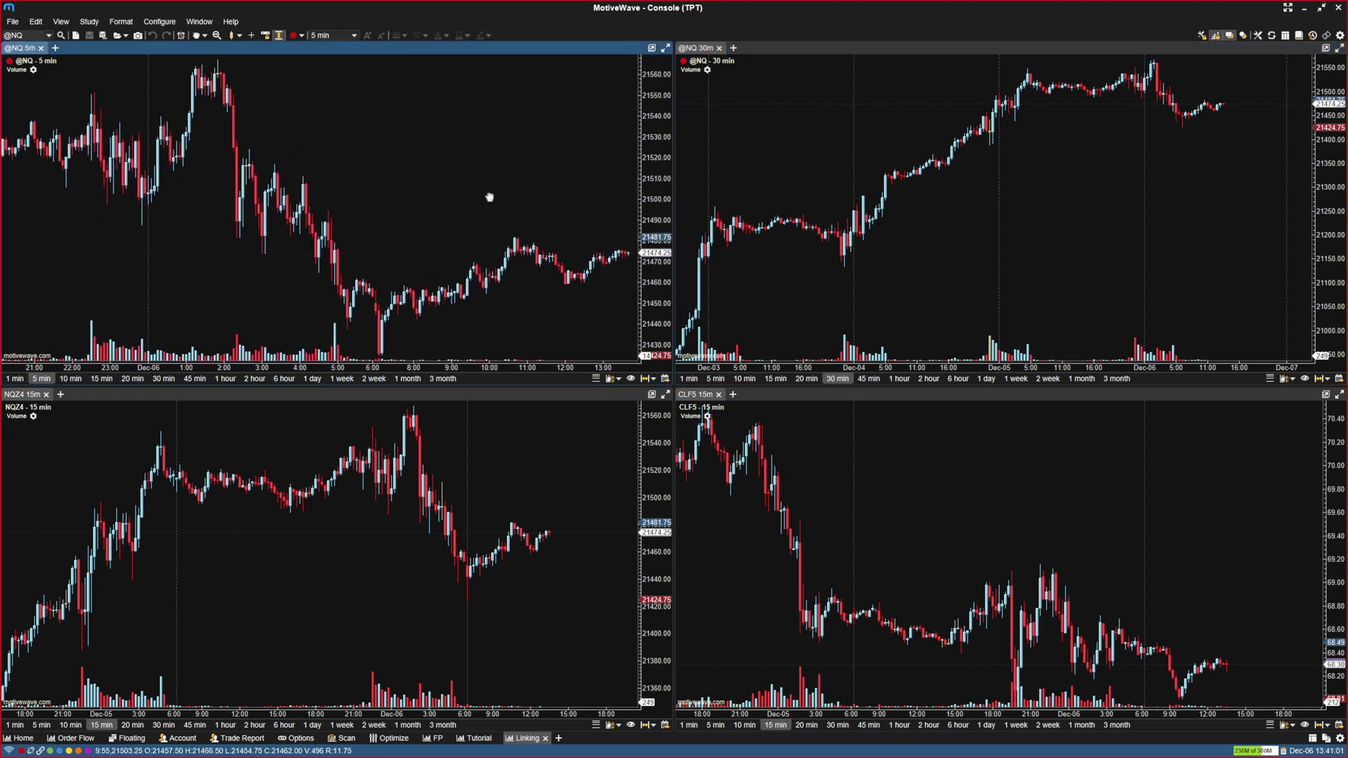
mouse_move(876, 141)
left_mouse_down()
mouse_move(811, 139)
mouse_move(857, 141)
left_mouse_up()
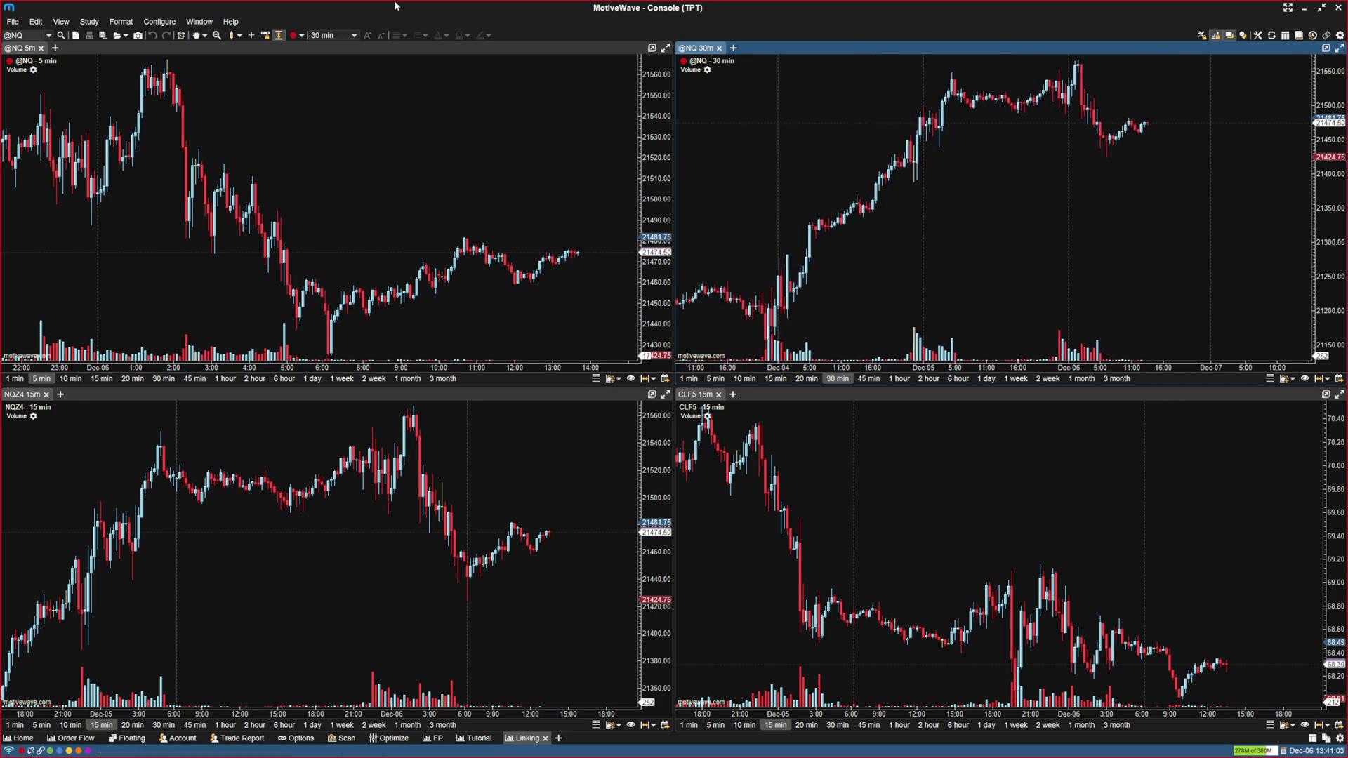
Step: Switch Red Link back to Link Bar Size and set the linked charts to 1-minute bars
left_click(1339, 36)
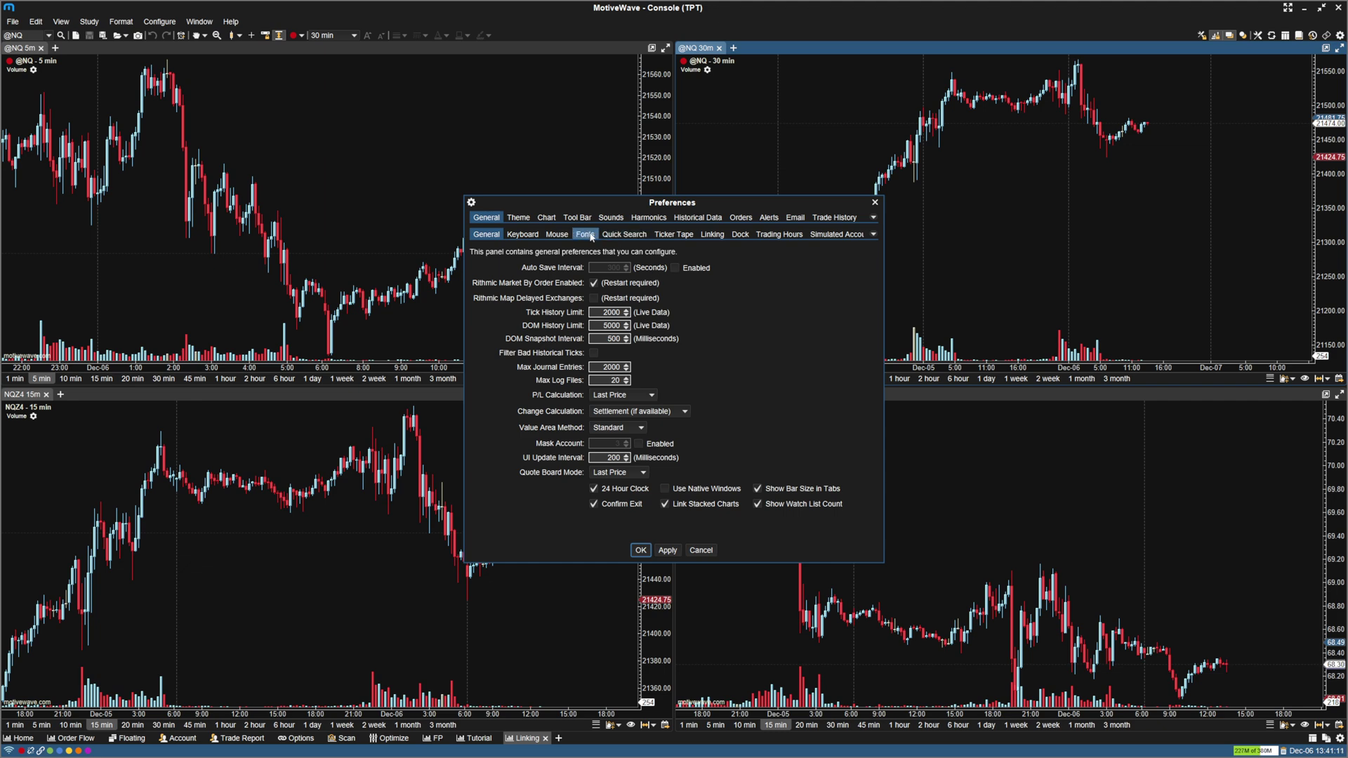
left_click(712, 233)
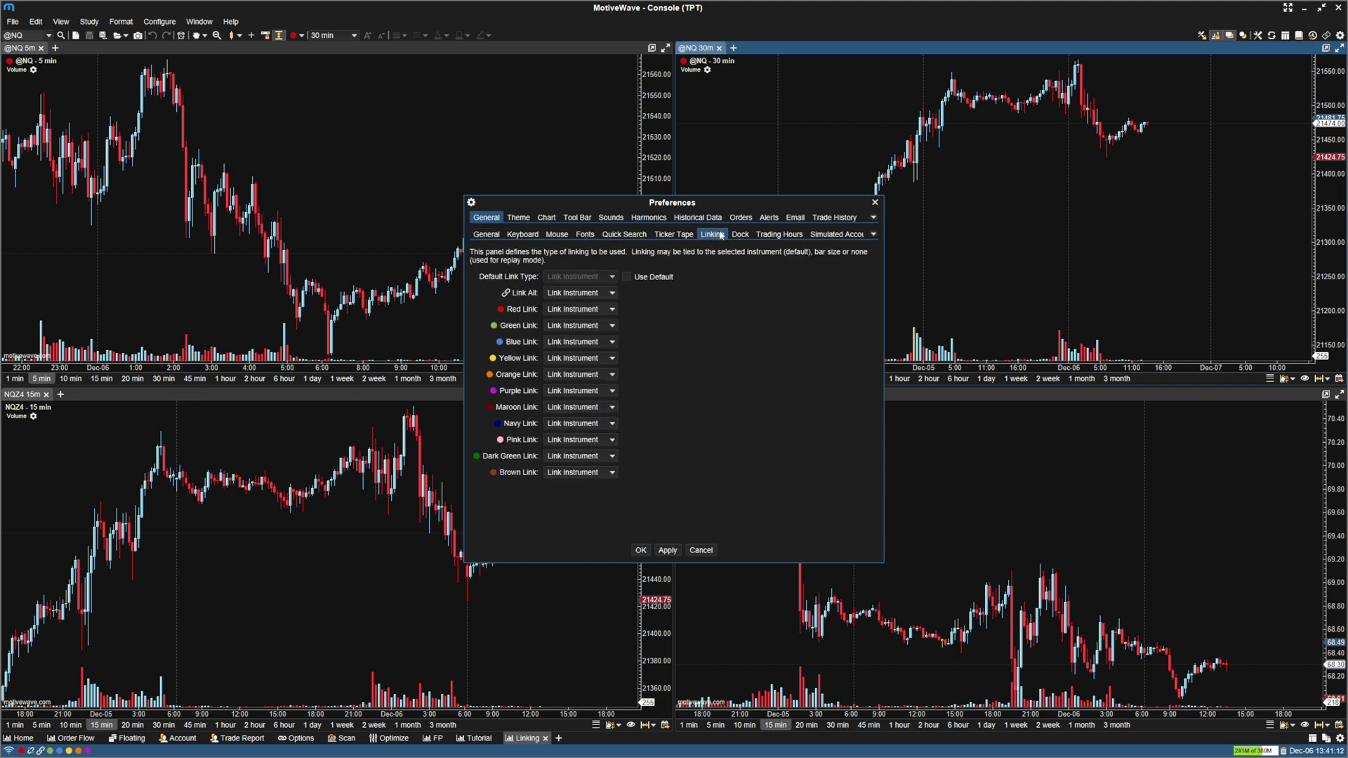
left_click(569, 309)
left_click(582, 336)
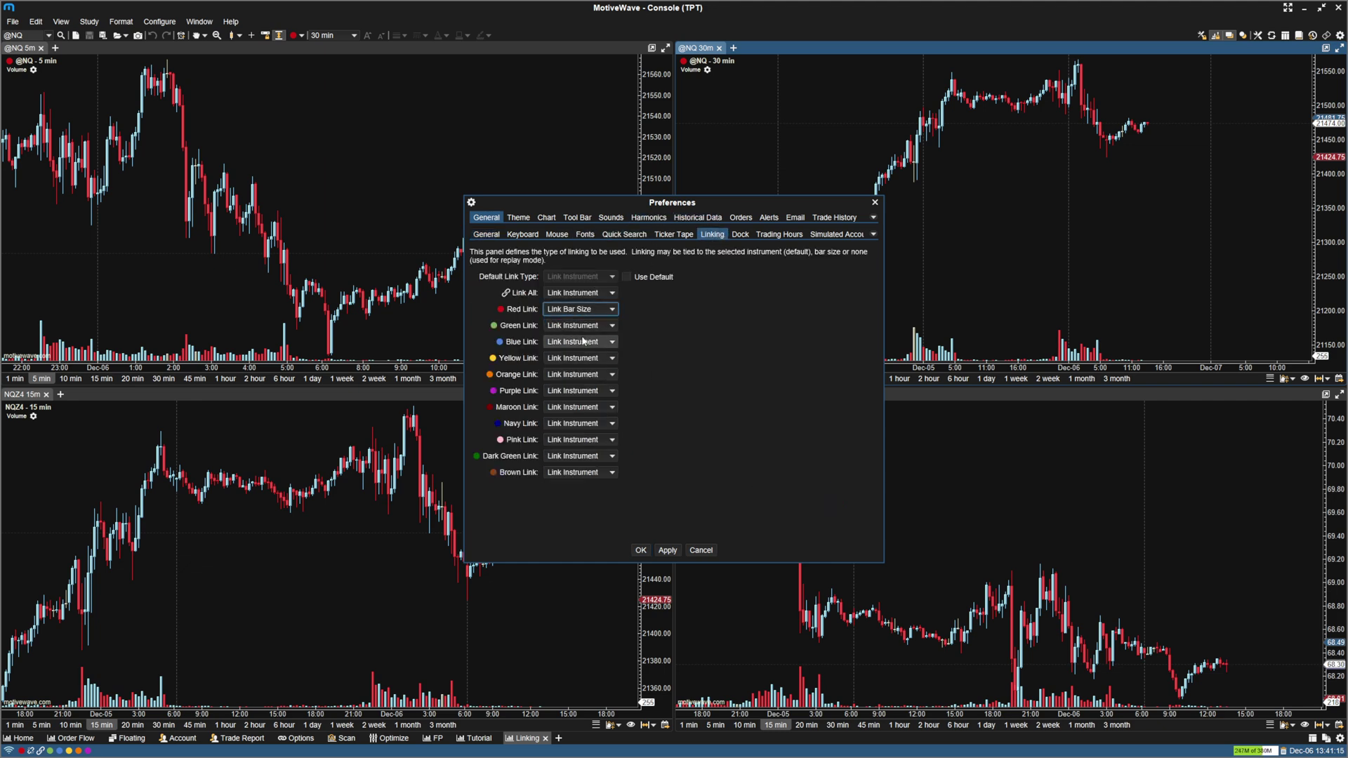
left_click(666, 550)
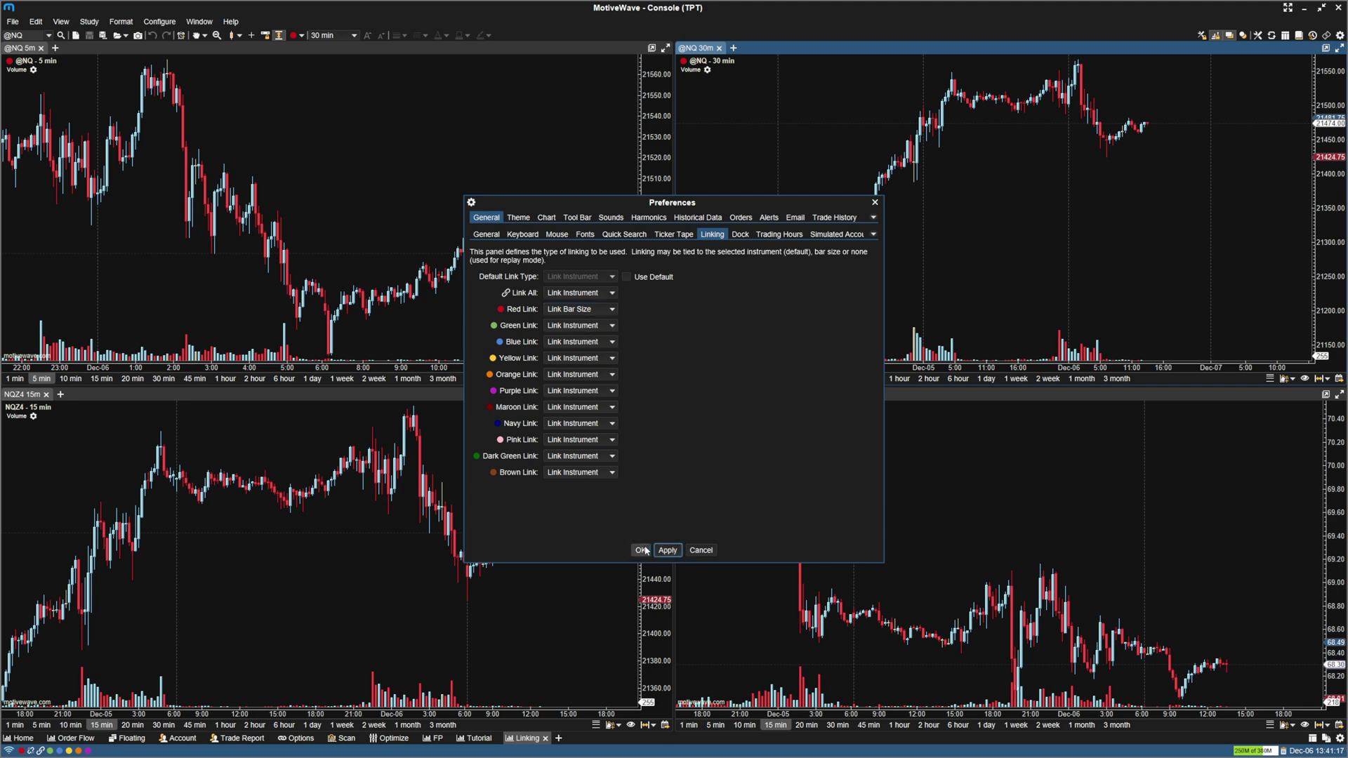
left_click(640, 550)
left_click(442, 202)
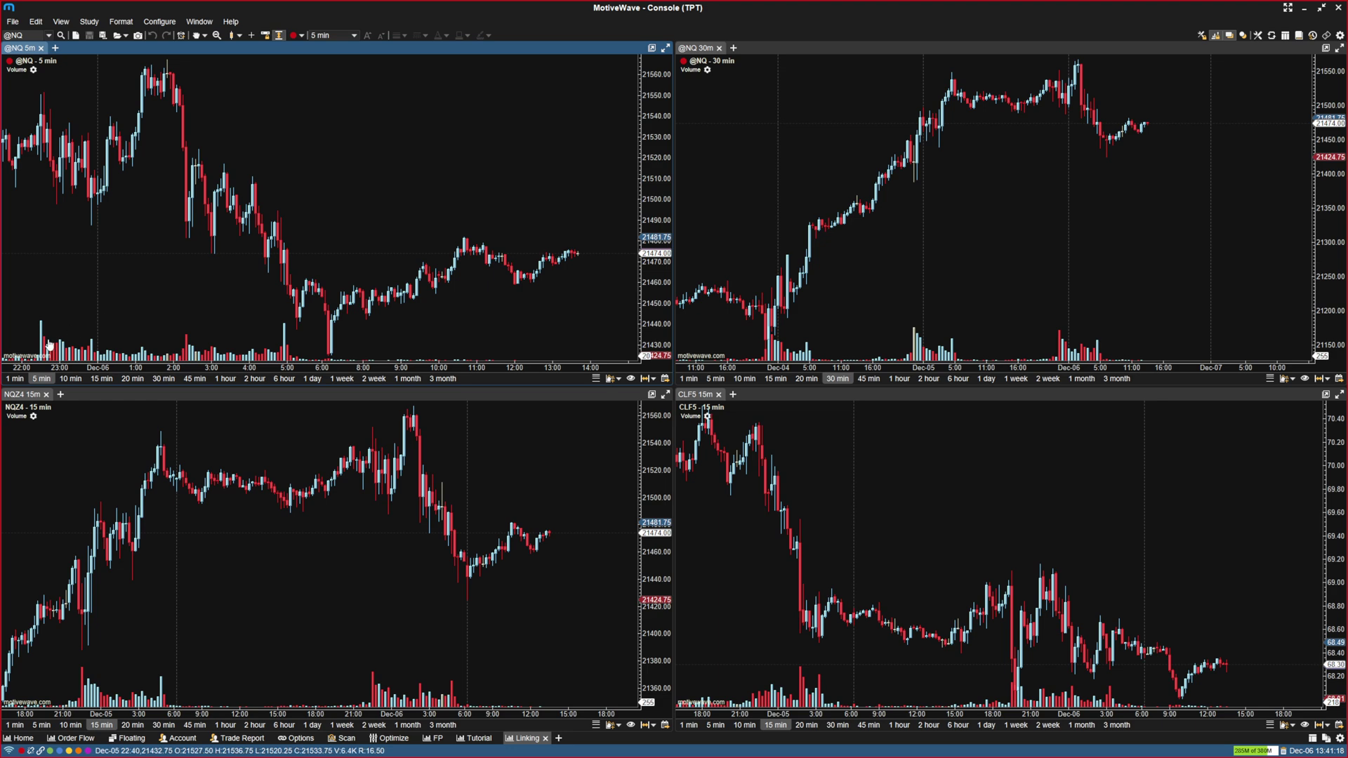
left_click(16, 381)
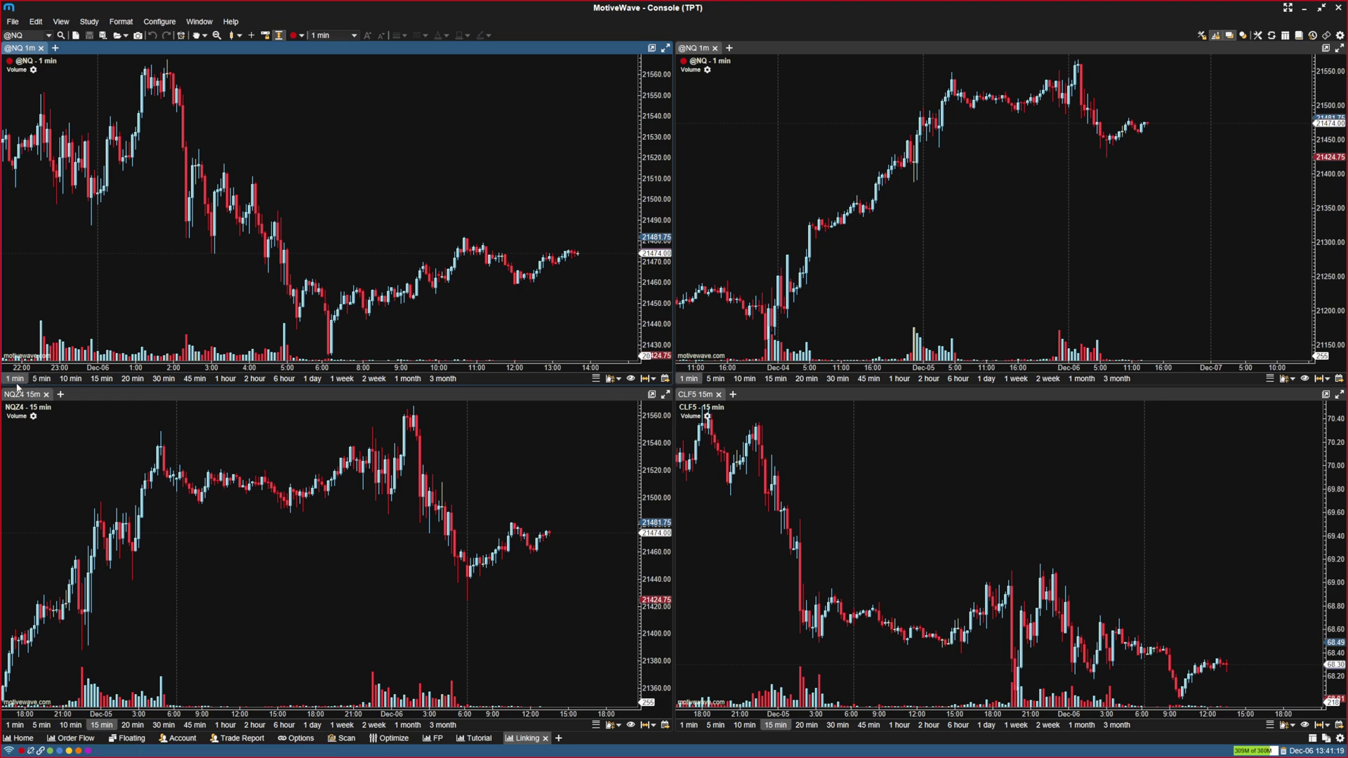
left_click(86, 378)
left_click(700, 64)
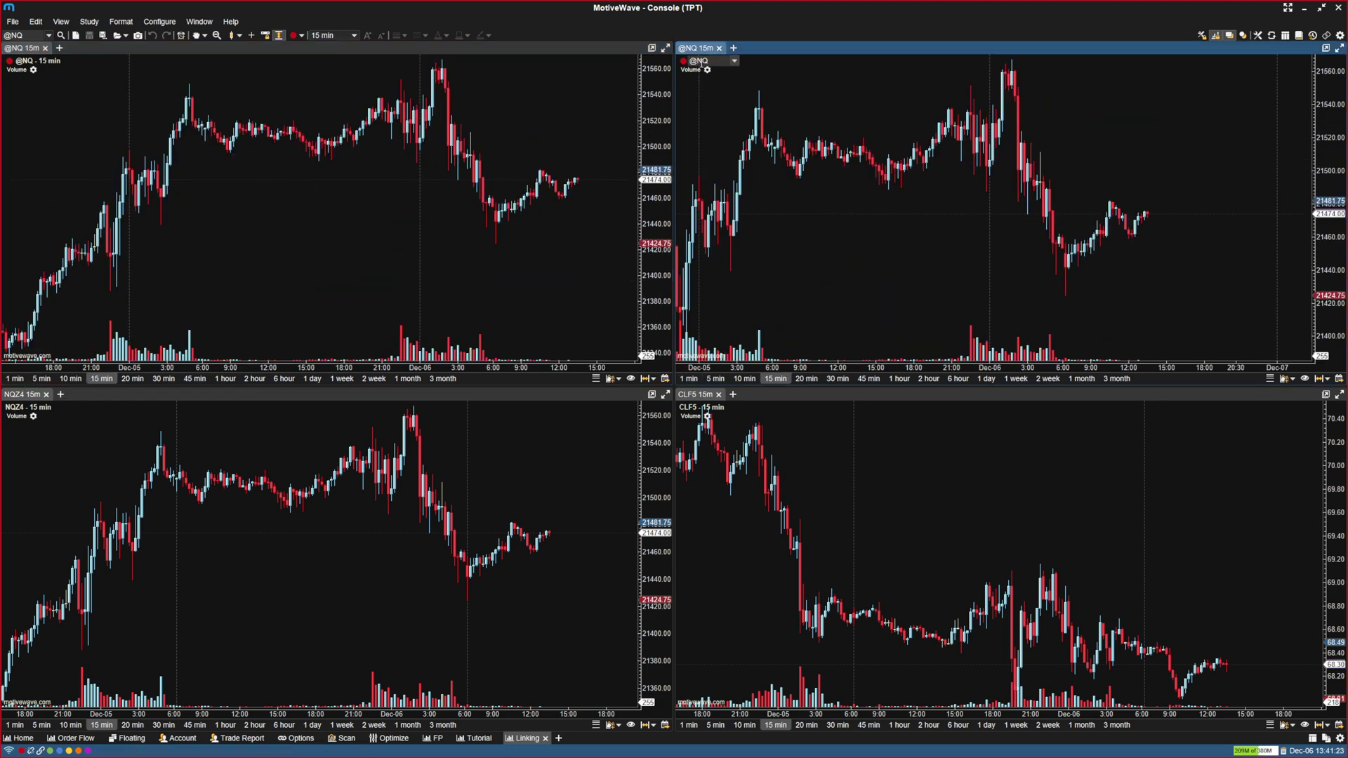
type("@ES")
key("Return")
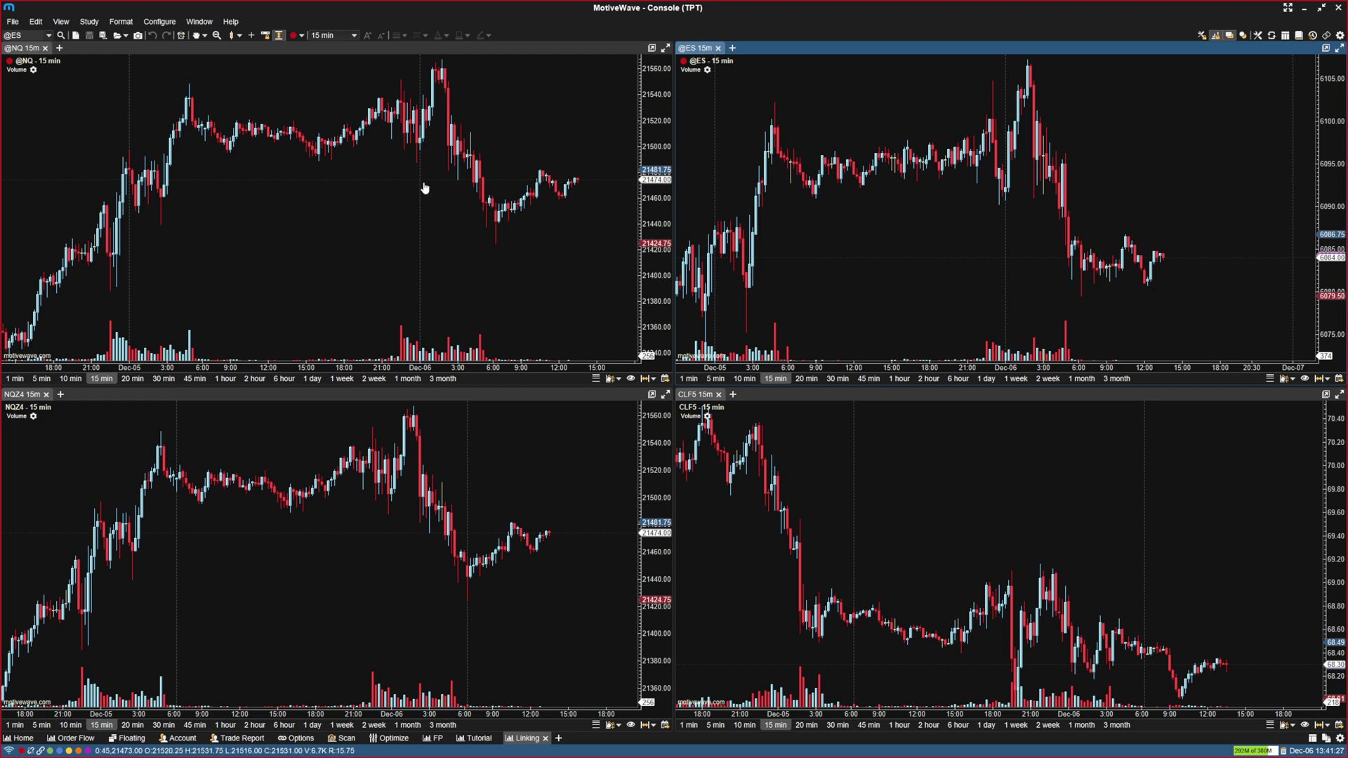
scroll(403, 201, "down", 5)
left_click(825, 151)
scroll(825, 152, "up", 2)
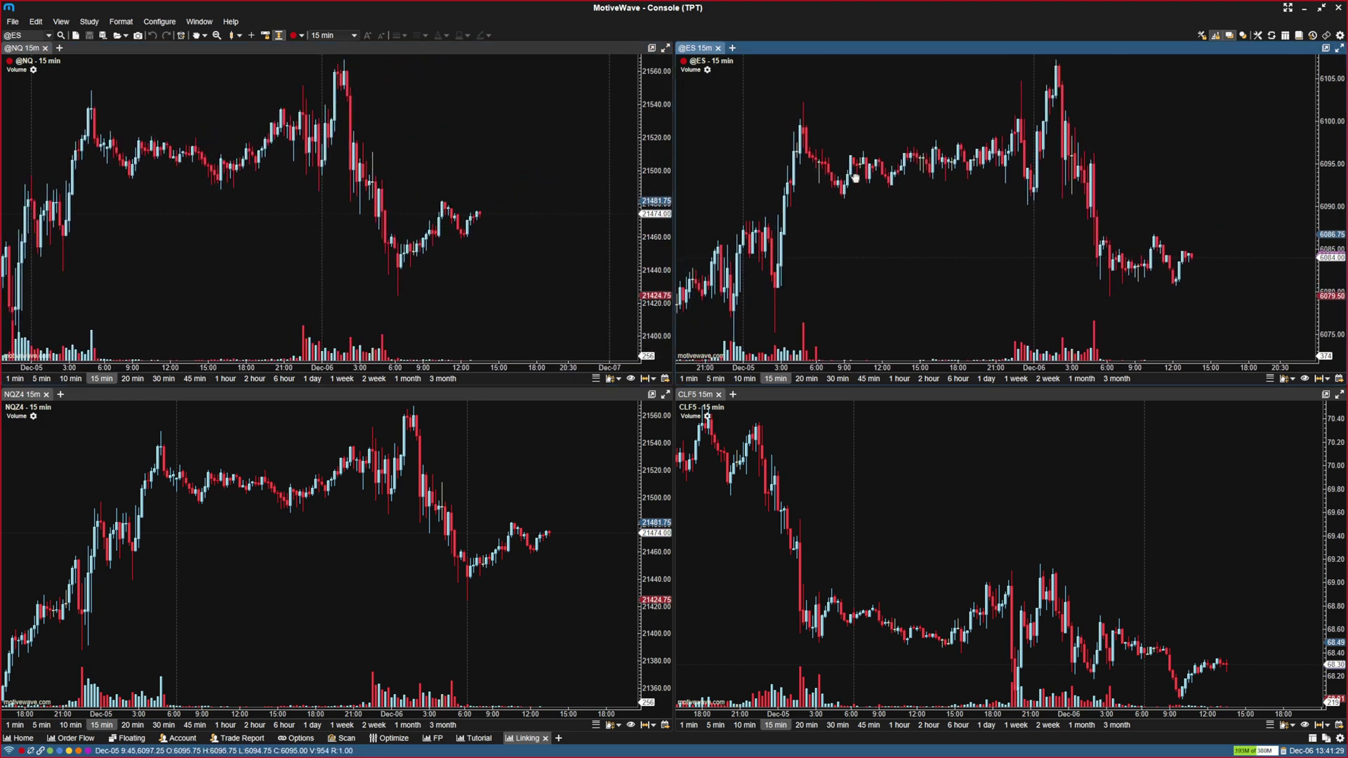
Step: Try 20, 30, 45-minute and 1-hour bars, settling on 5-minute bars for both
left_click(132, 379)
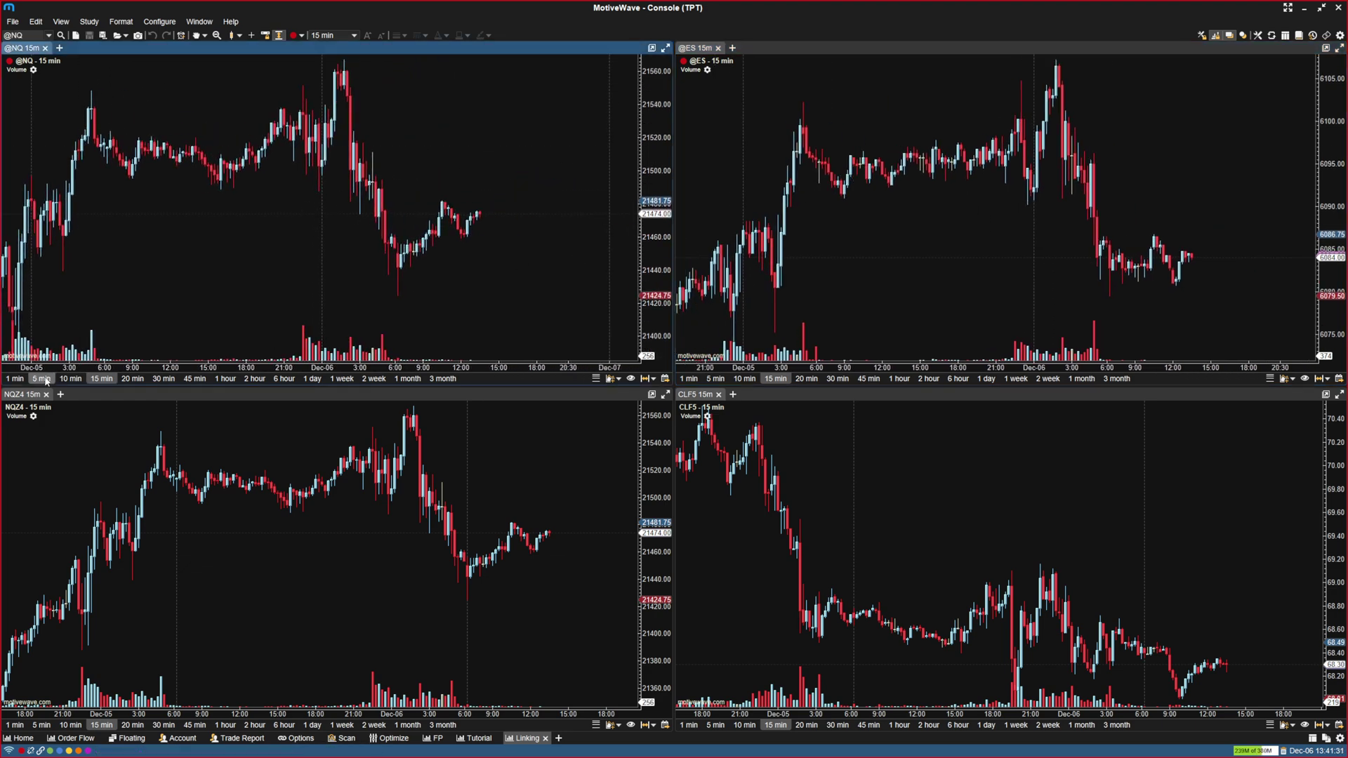
left_click(797, 380)
left_click(837, 379)
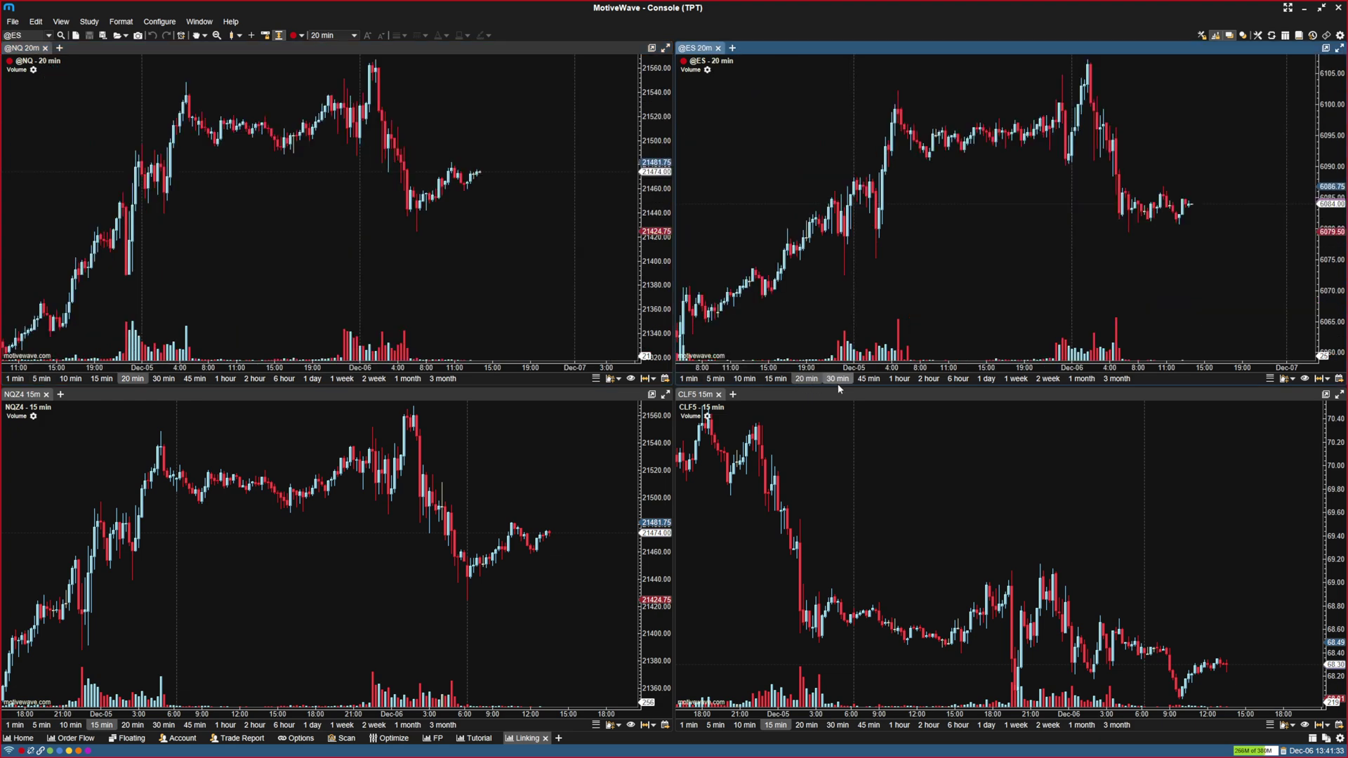
left_click(864, 379)
left_click(899, 379)
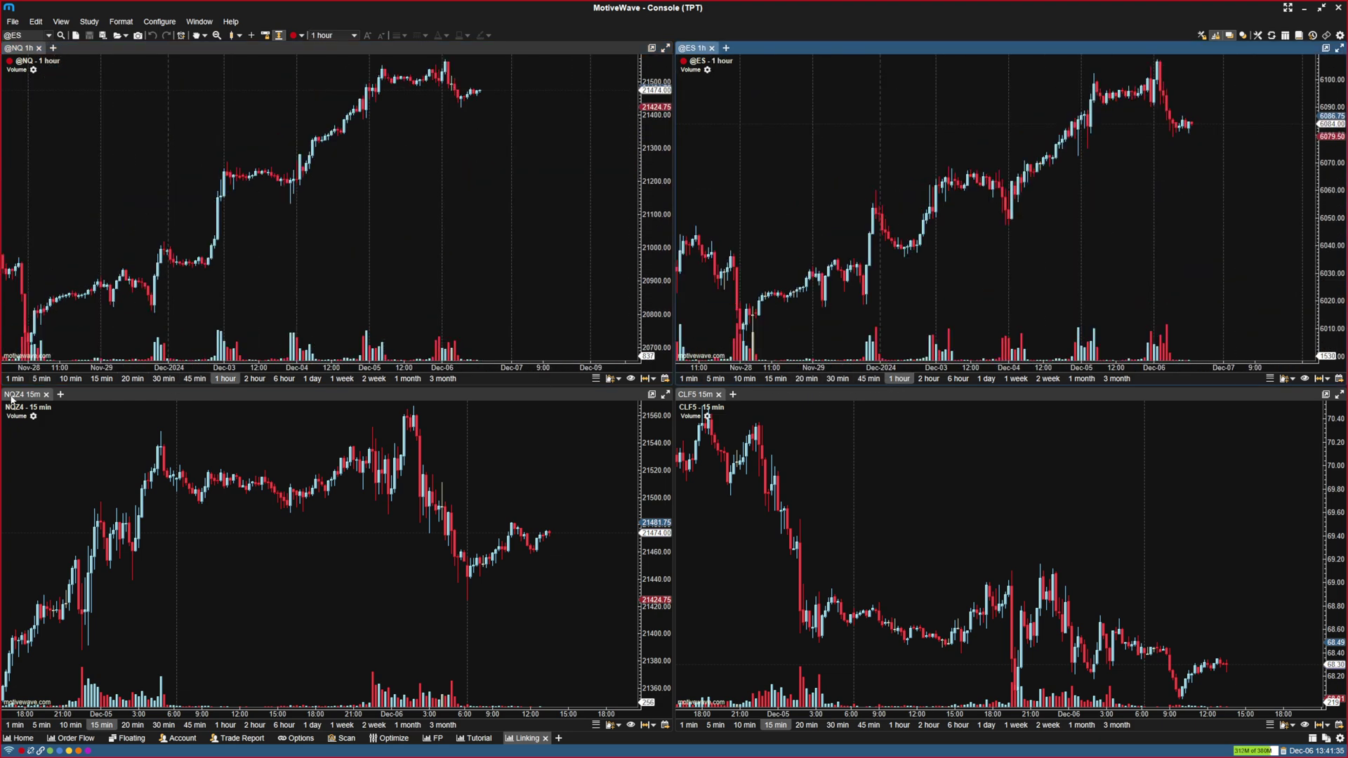
left_click(42, 378)
mouse_move(319, 223)
left_mouse_down()
mouse_move(265, 204)
mouse_move(330, 205)
left_mouse_up()
left_click(977, 217)
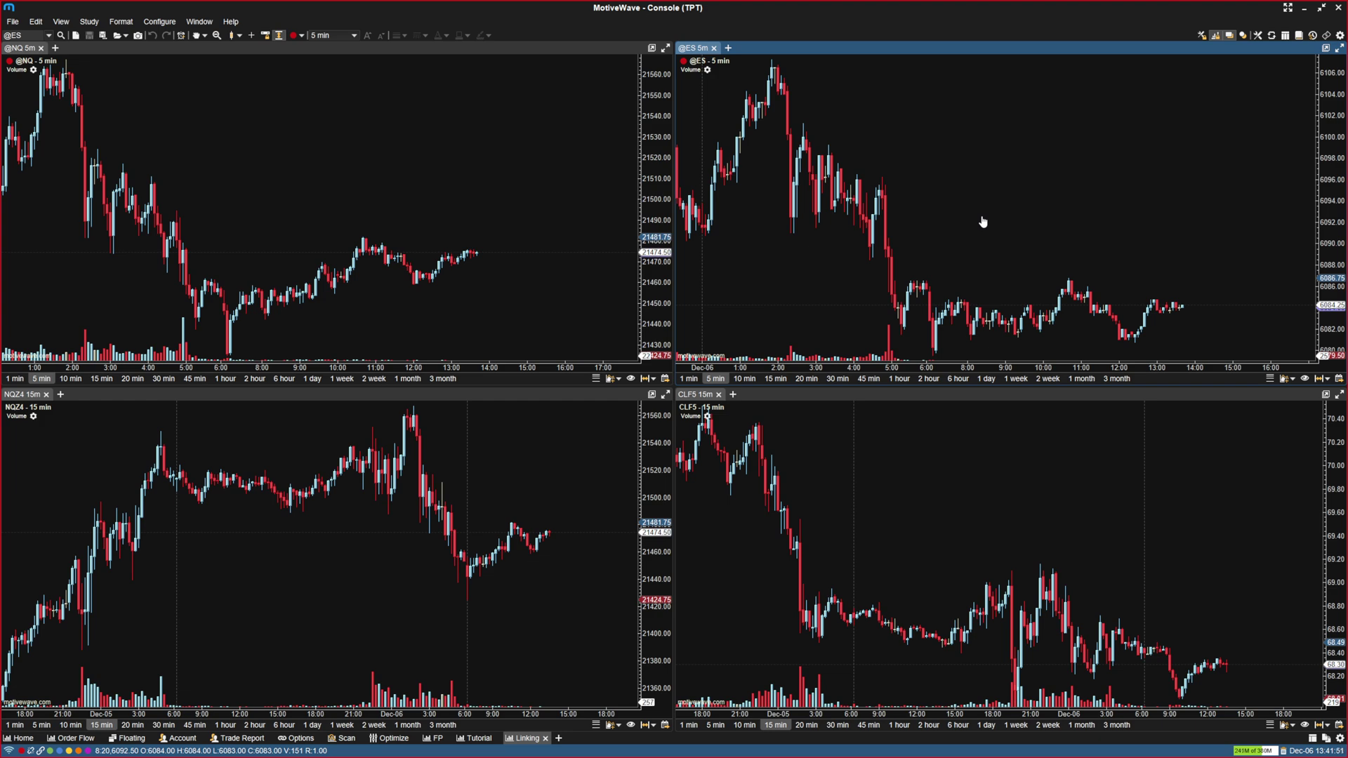
left_click_drag(470, 212, 522, 196)
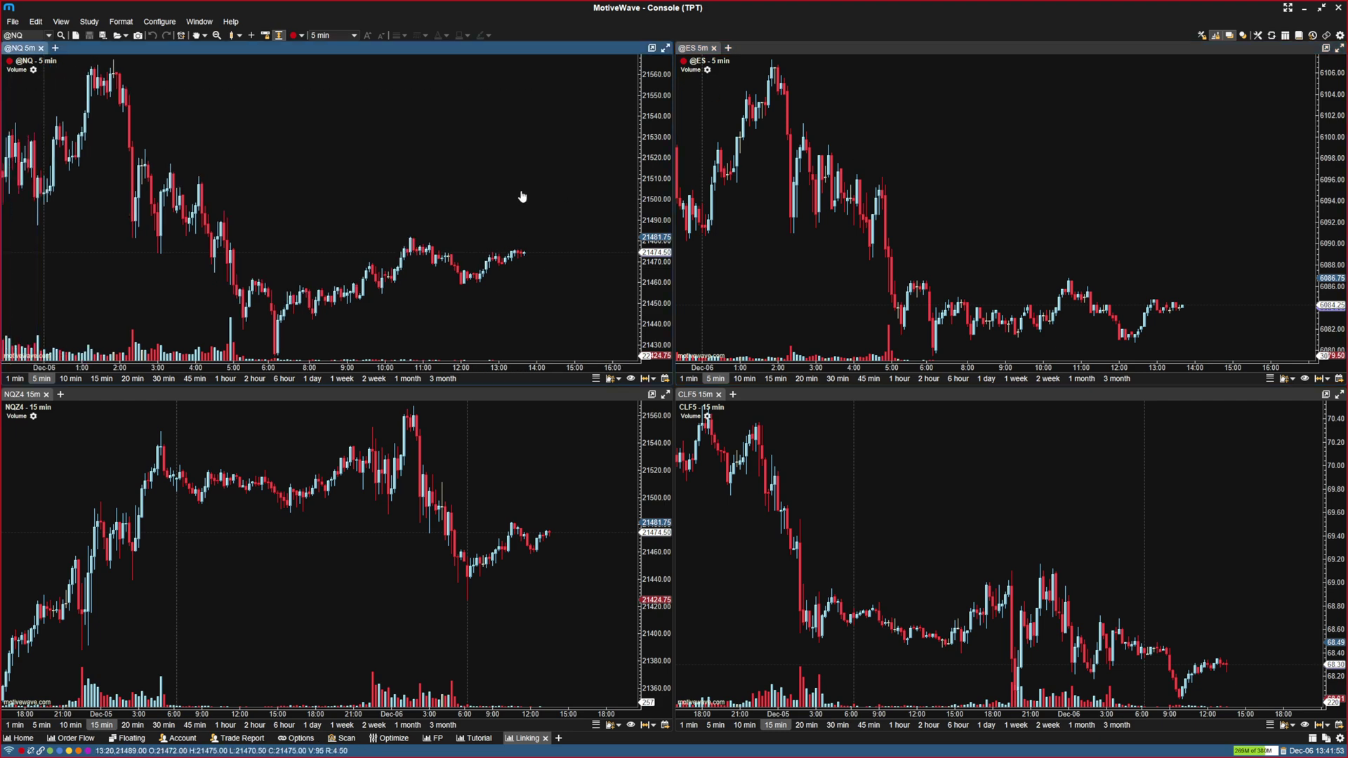
left_click(1260, 36)
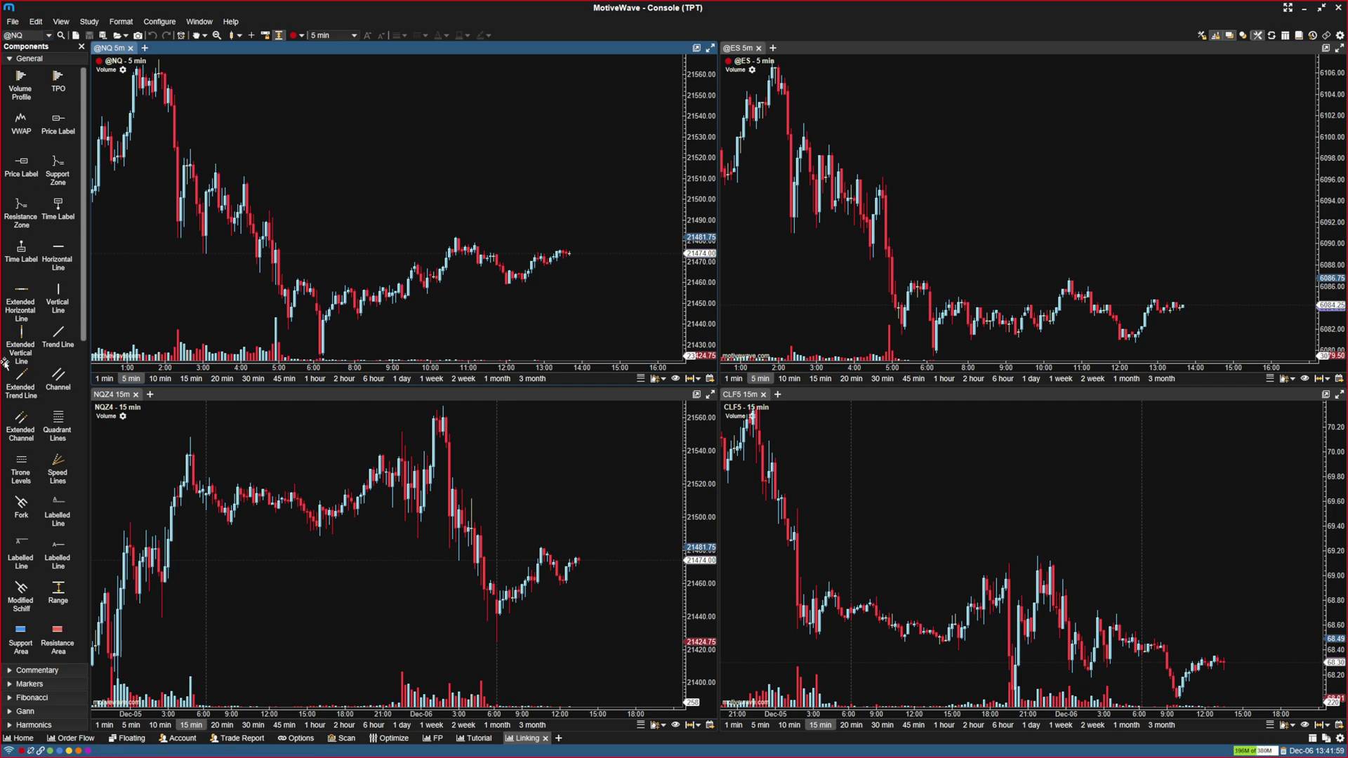
left_click_drag(20, 298, 249, 148)
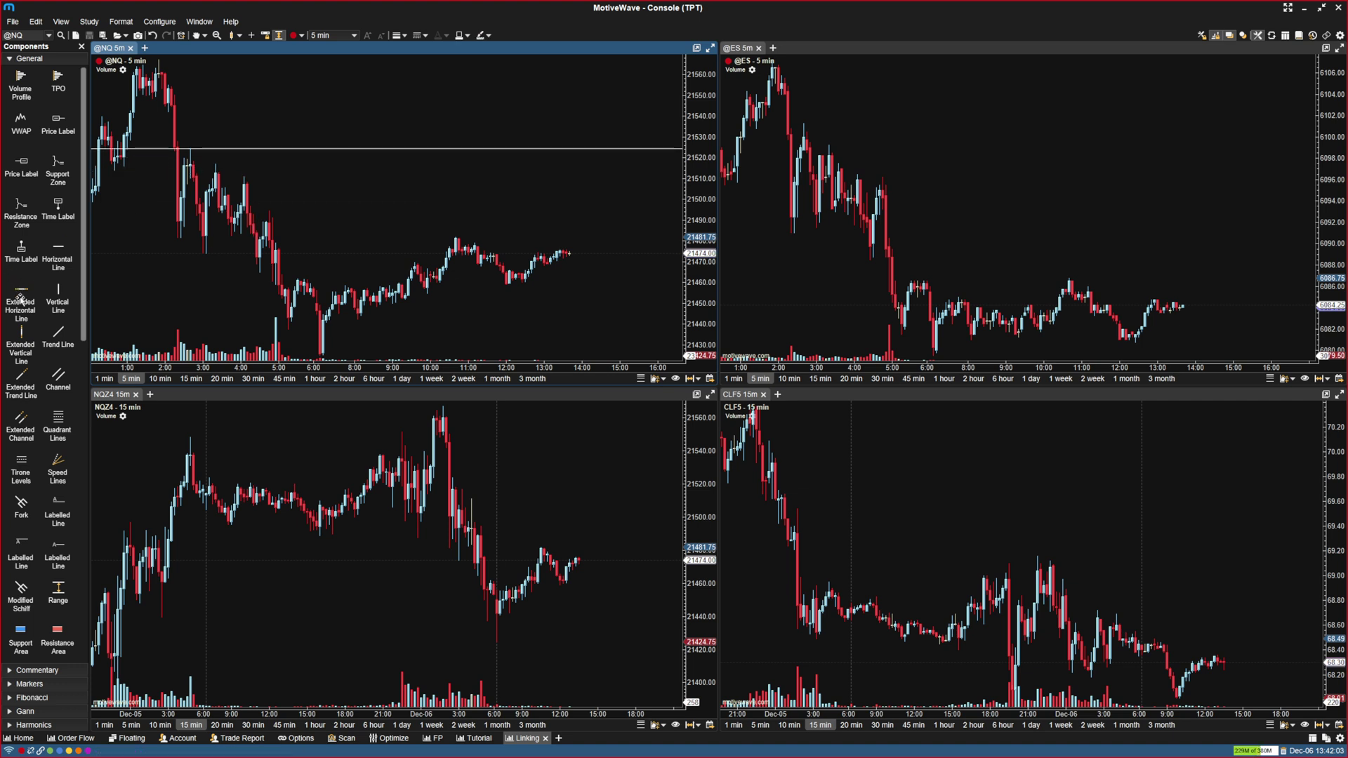
left_click_drag(21, 294, 631, 303)
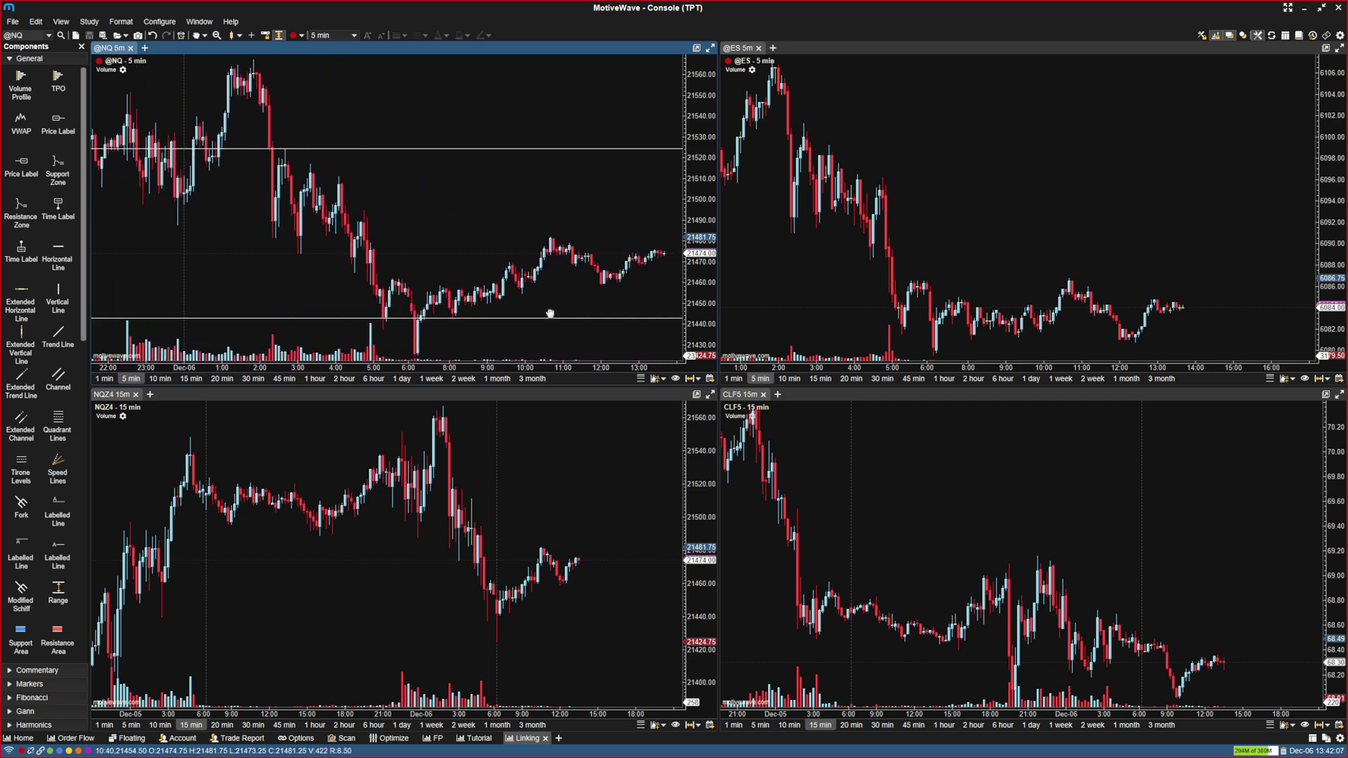
left_click_drag(458, 240, 330, 220)
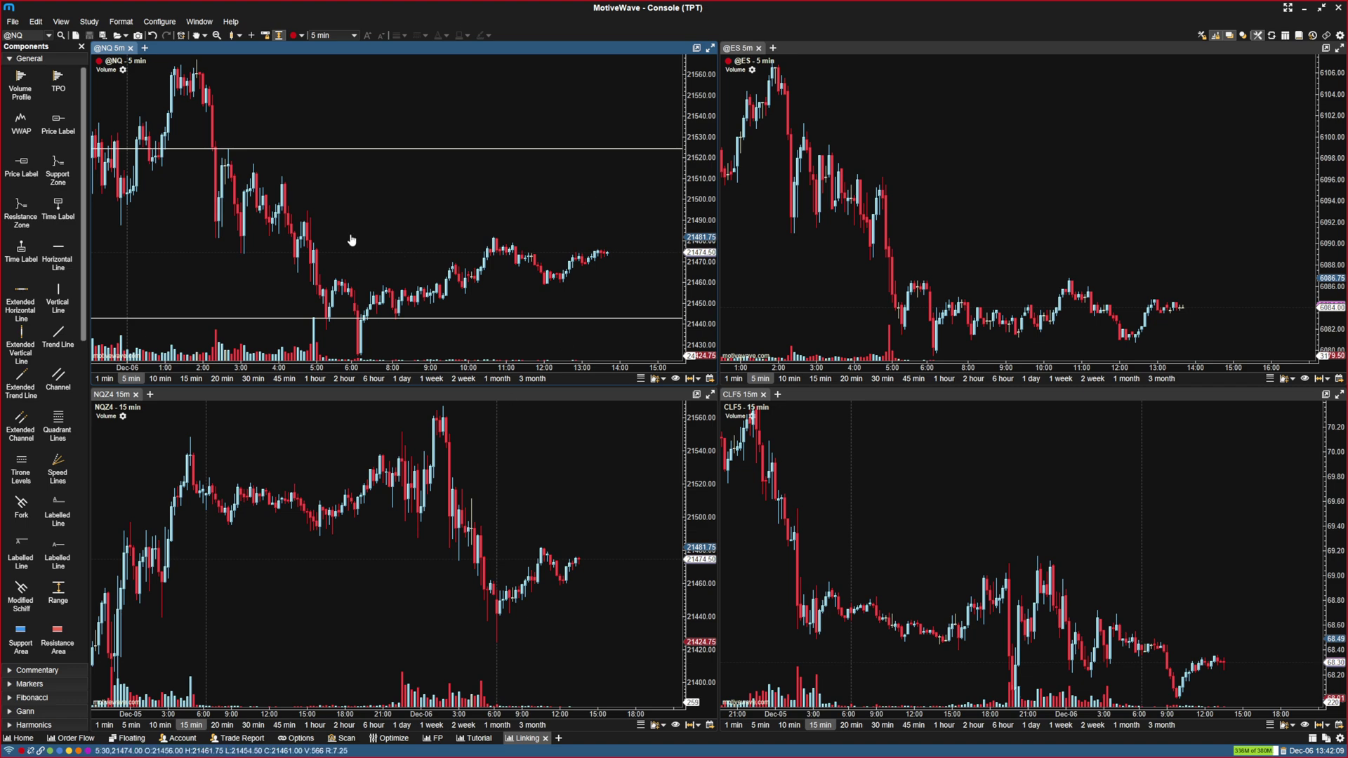
left_click(109, 61)
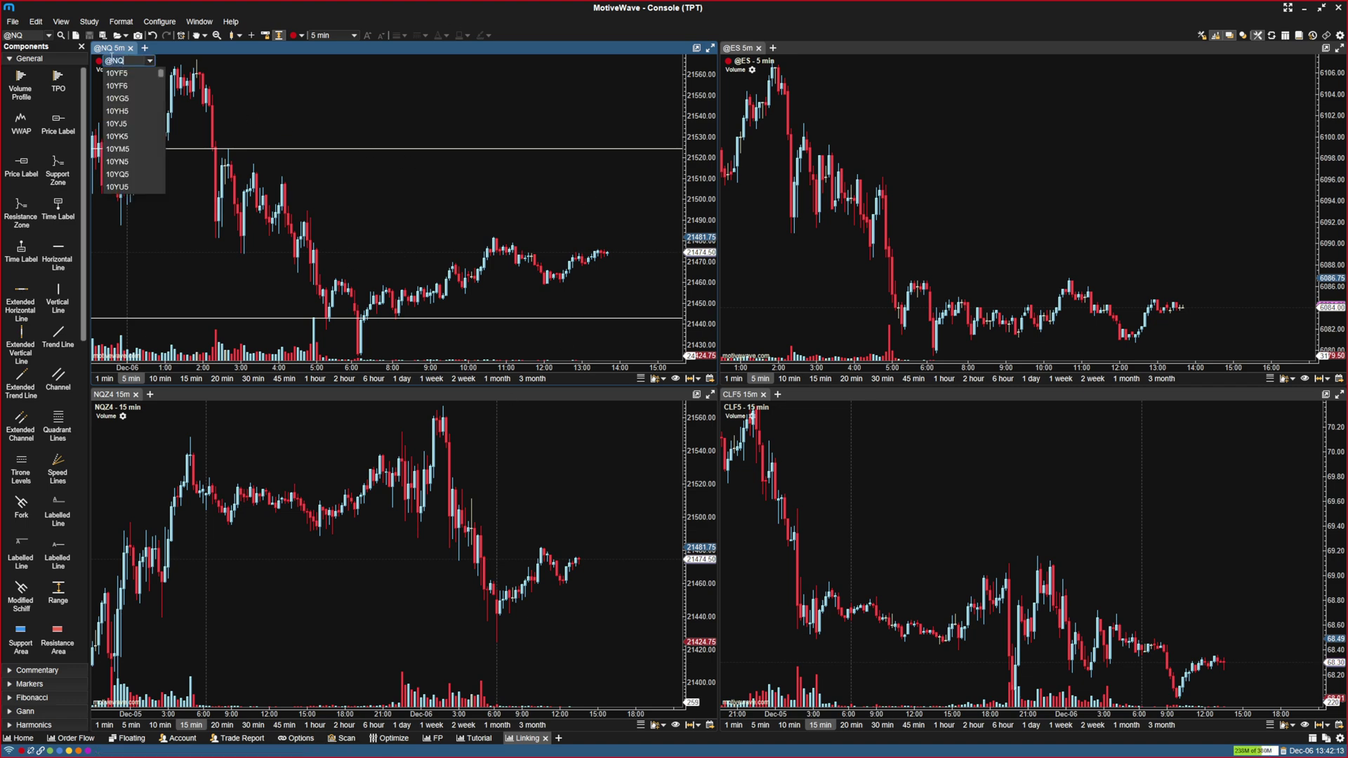
key("Return")
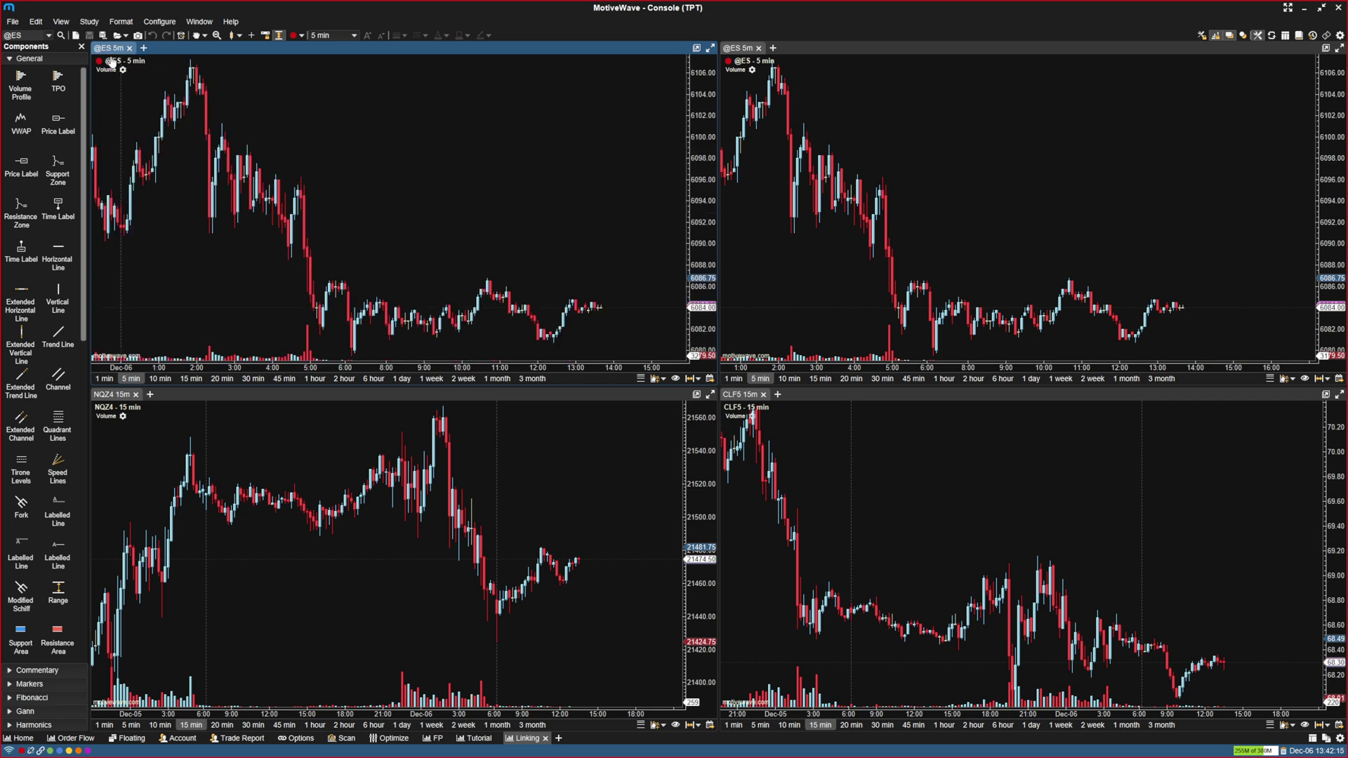
left_click_drag(310, 202, 456, 211)
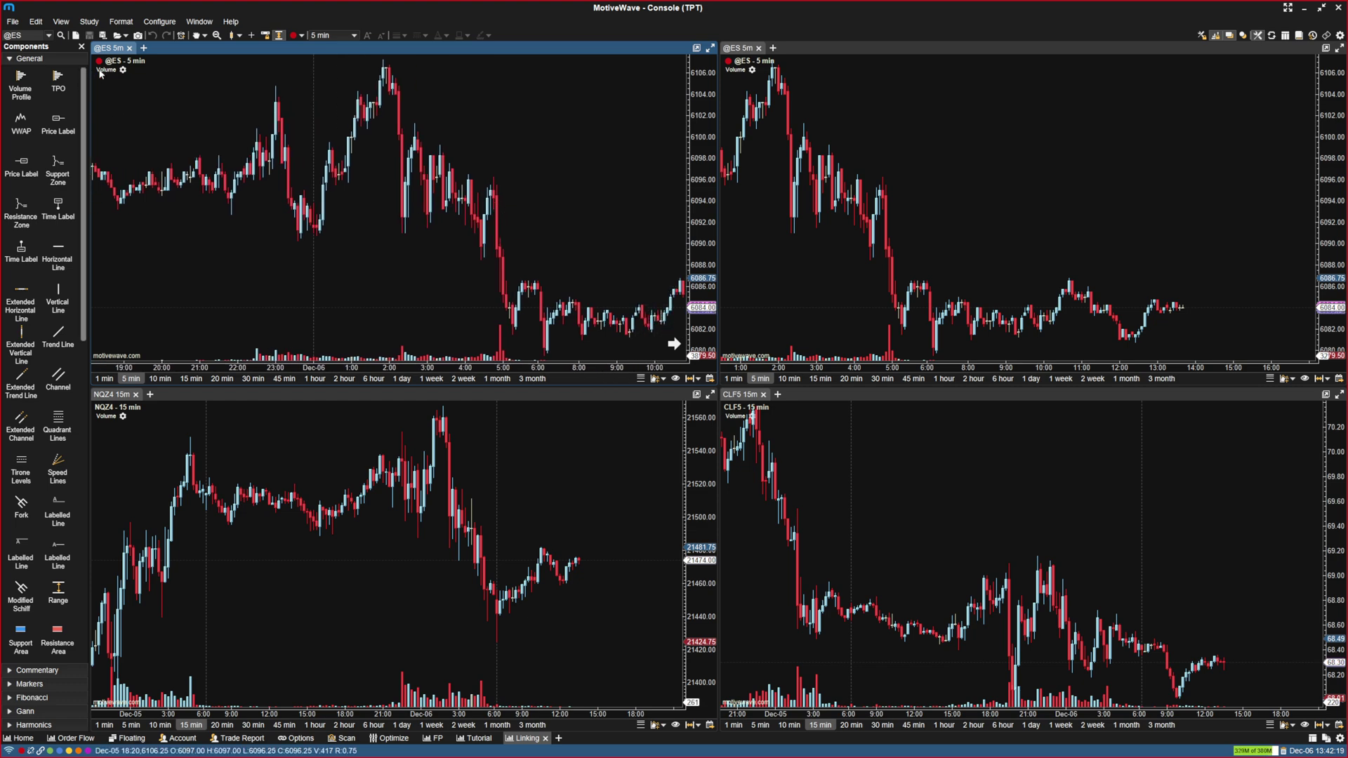
left_click(120, 61)
type("nq")
key("Return")
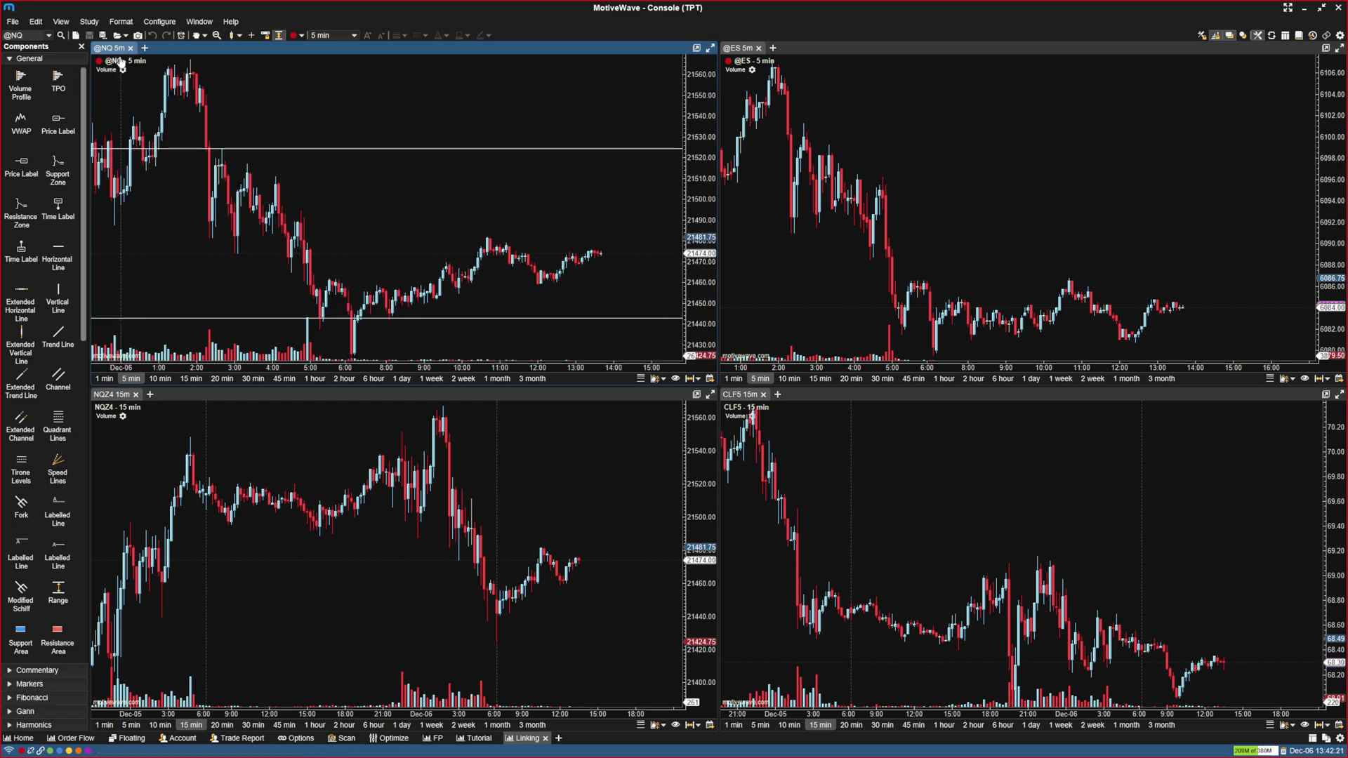
left_click(737, 63)
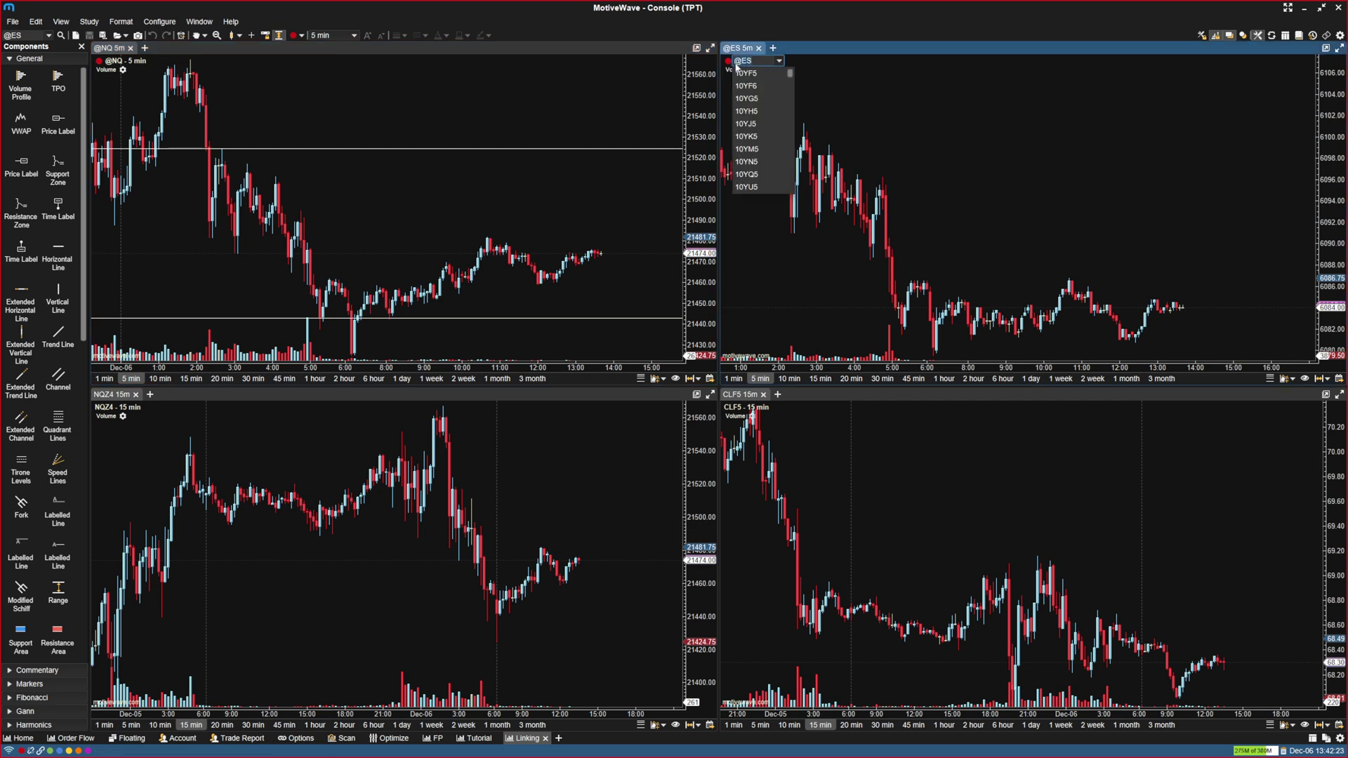
type("nq")
key("Return")
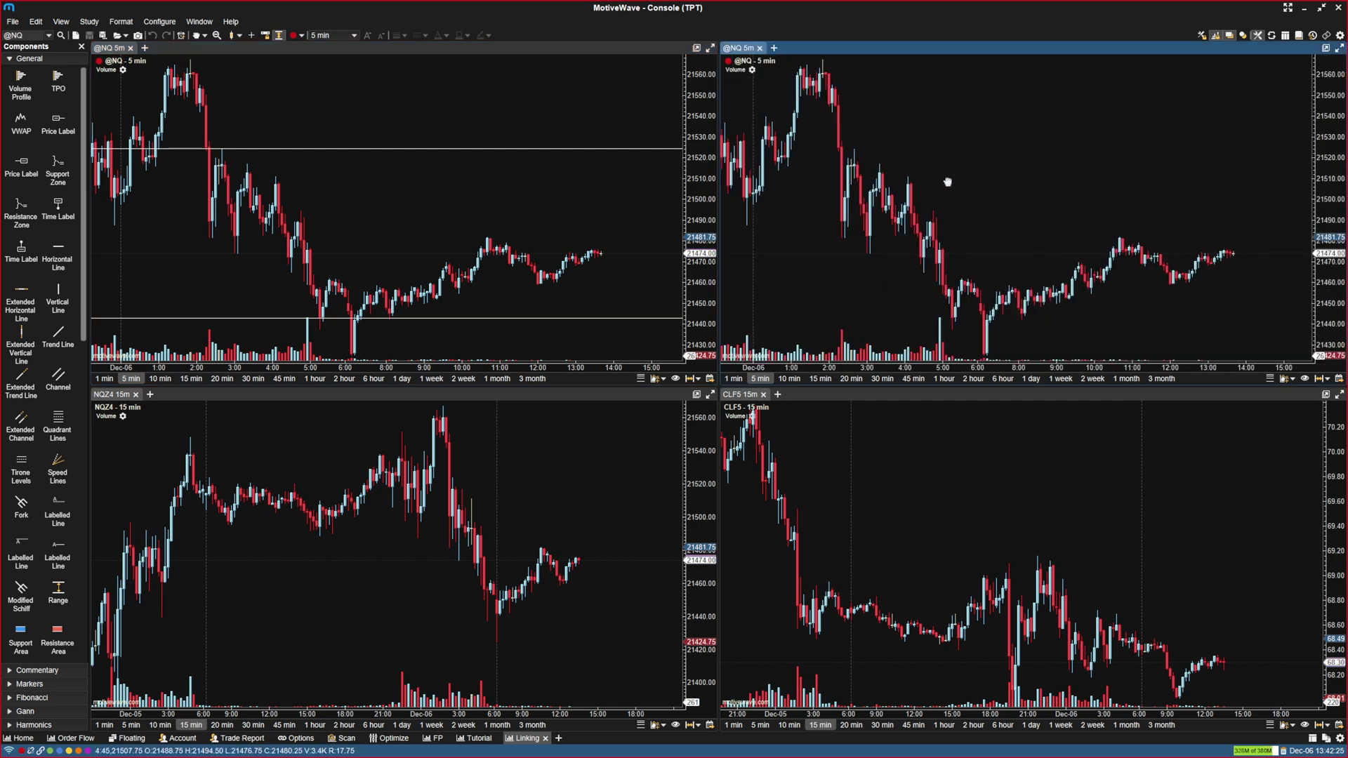
left_click_drag(360, 172, 418, 210)
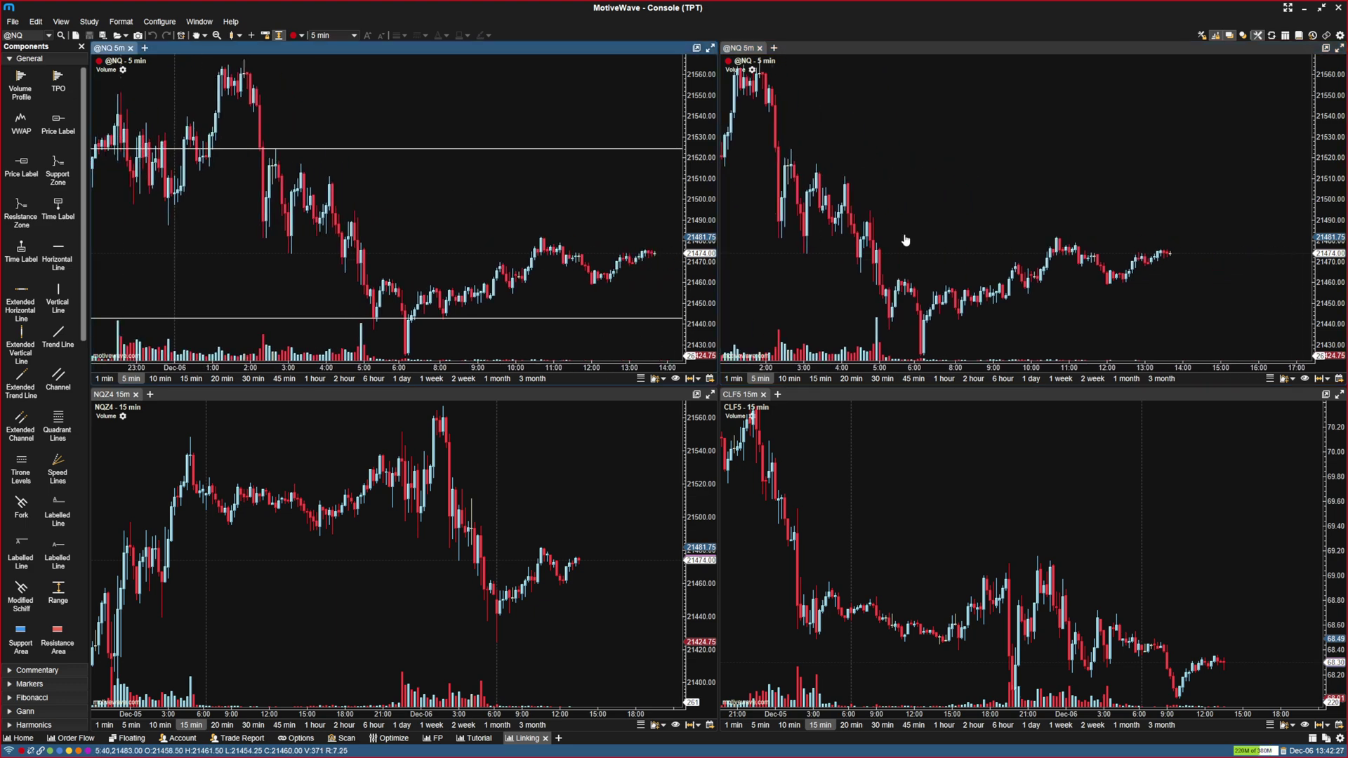
left_click_drag(828, 171, 867, 180)
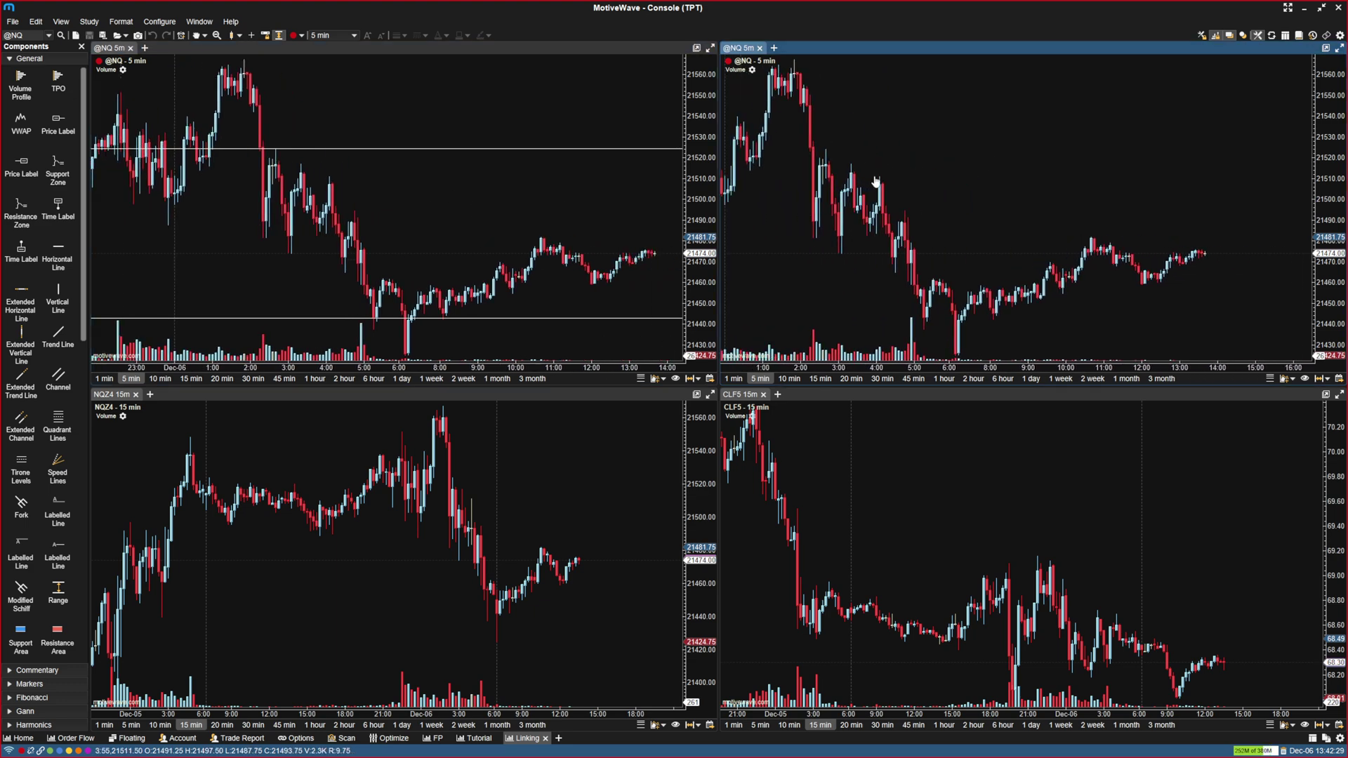
left_click(789, 378)
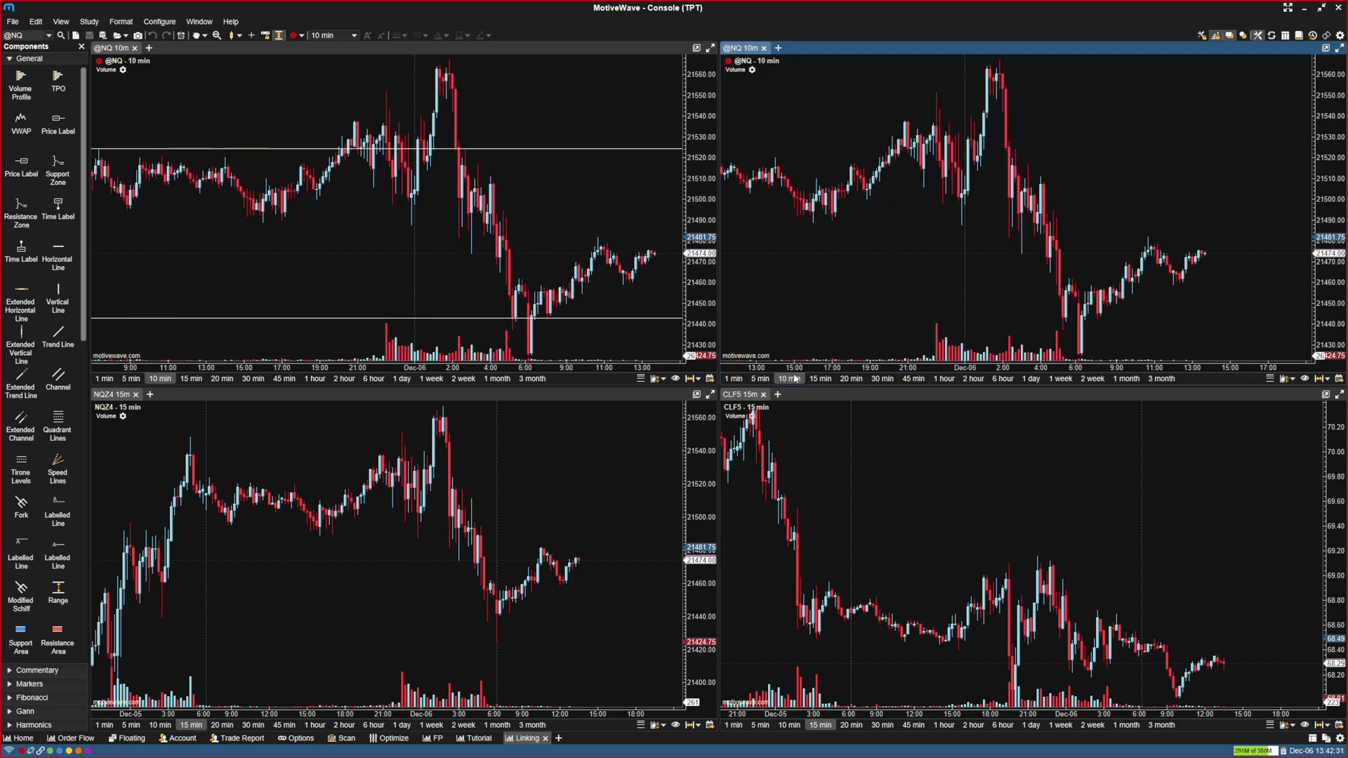
left_click(760, 378)
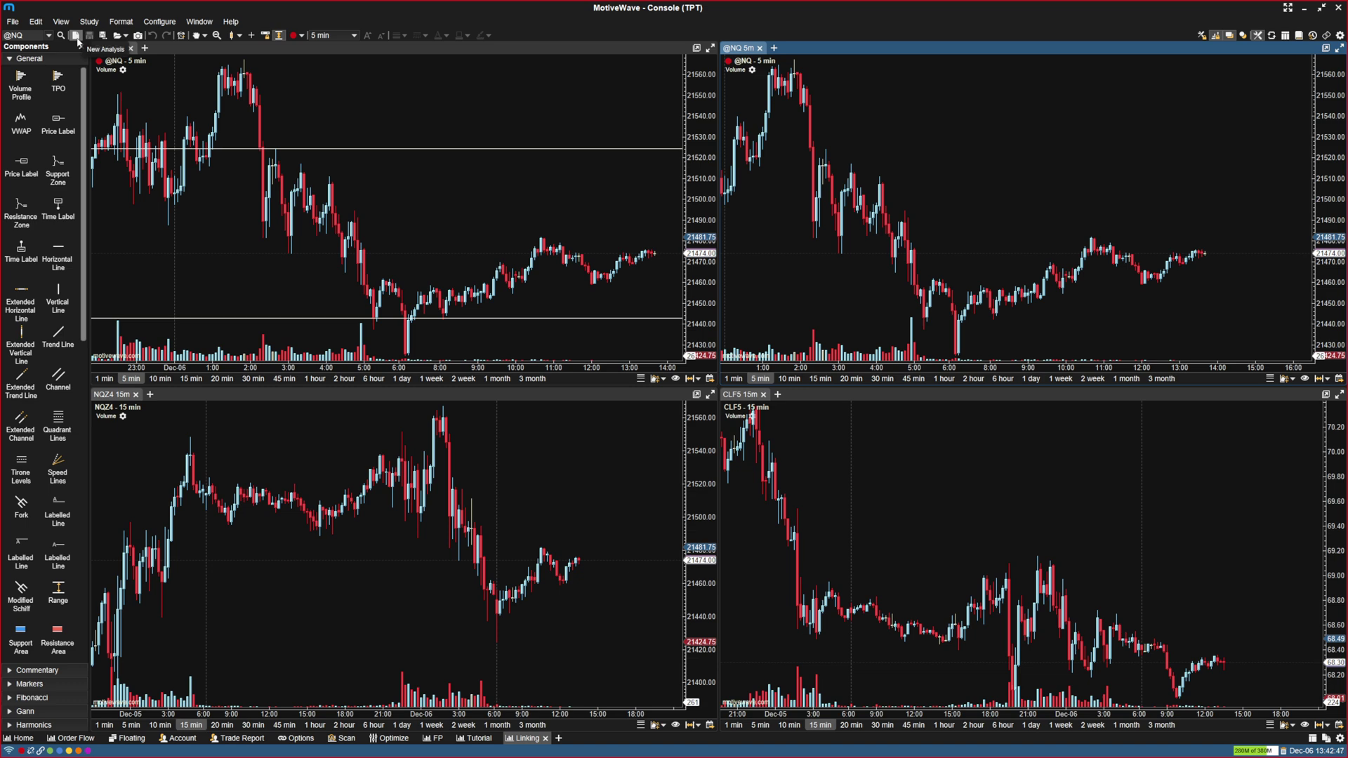
left_click(126, 38)
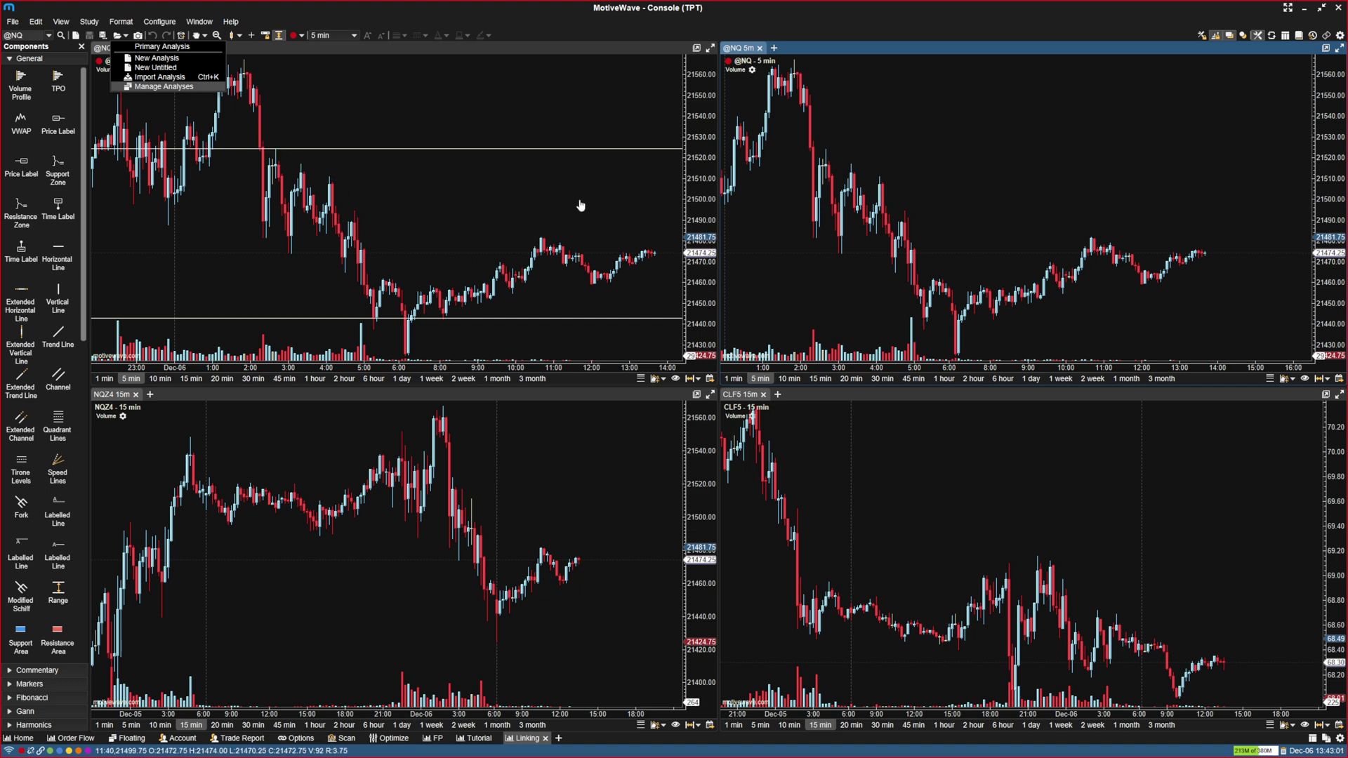
left_click(302, 145)
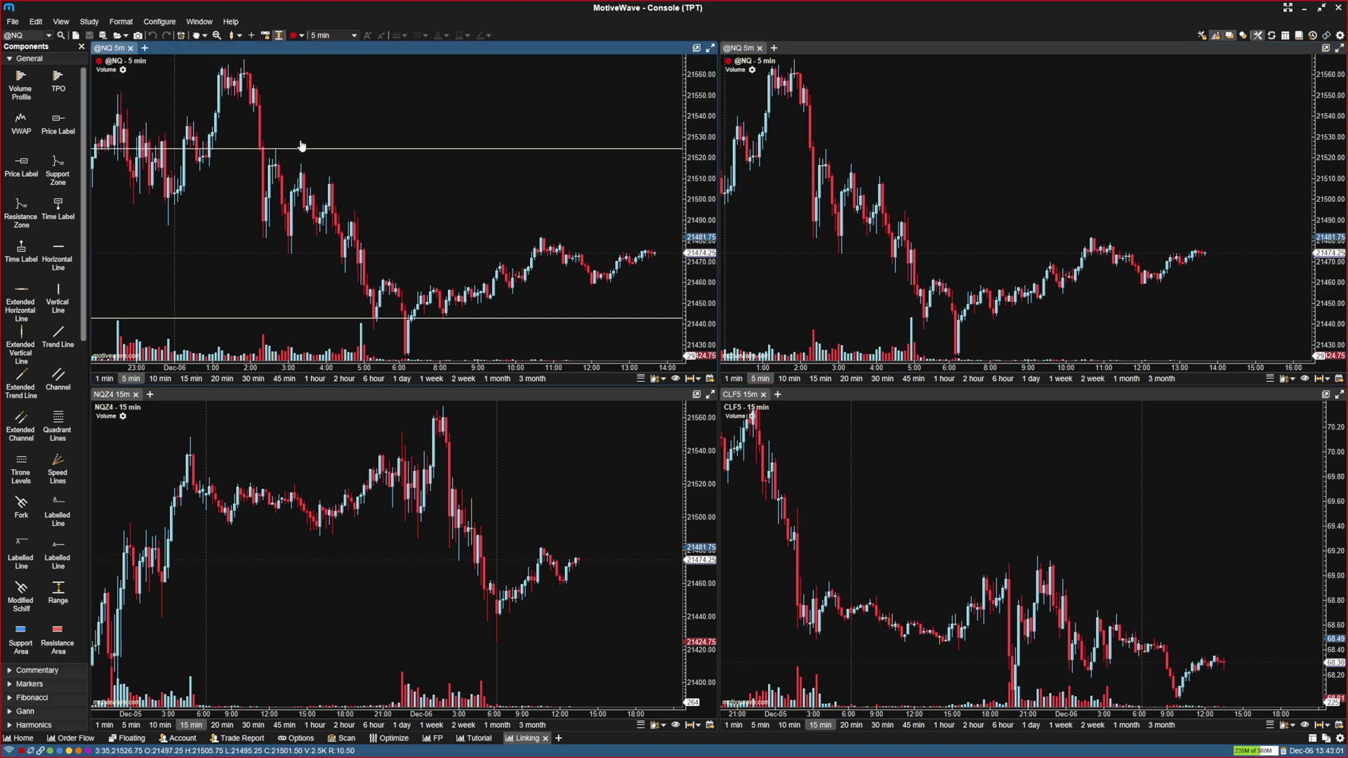
left_click(129, 35)
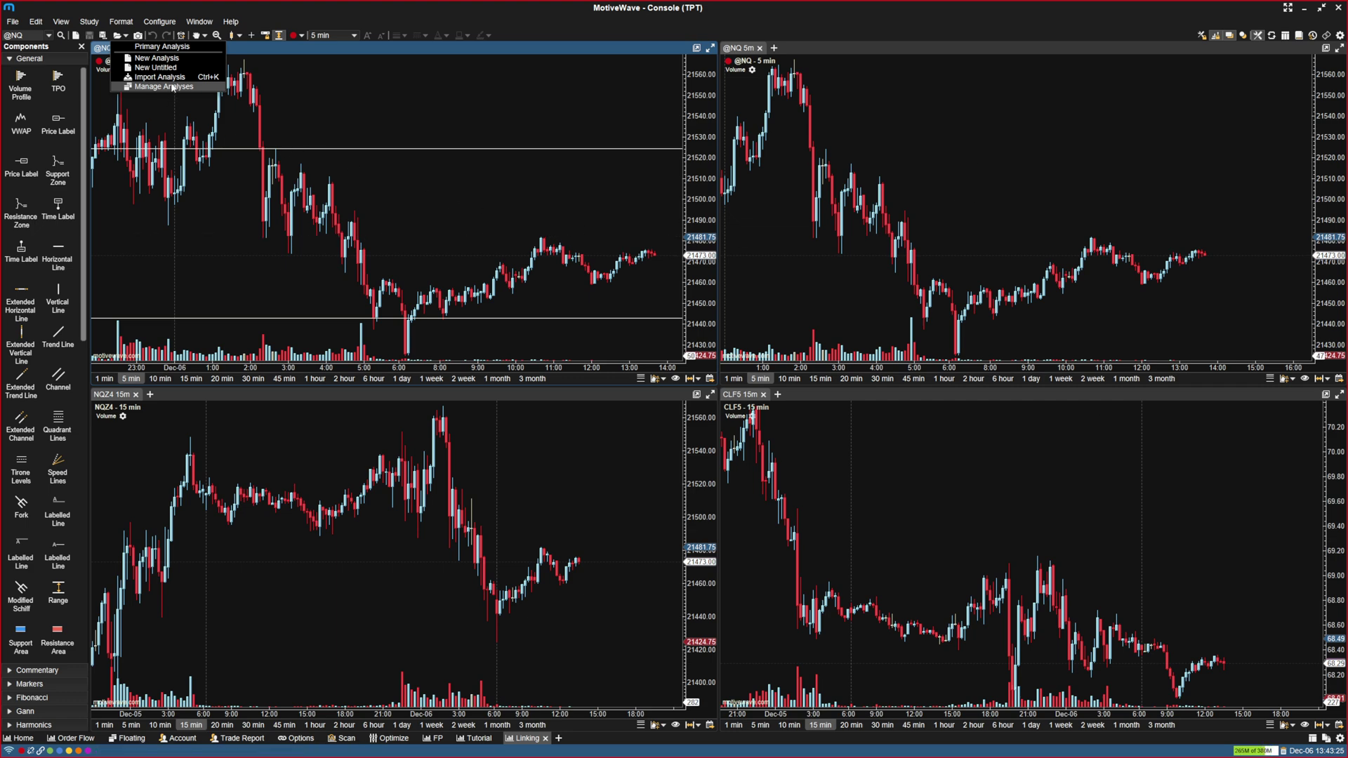
left_click(163, 47)
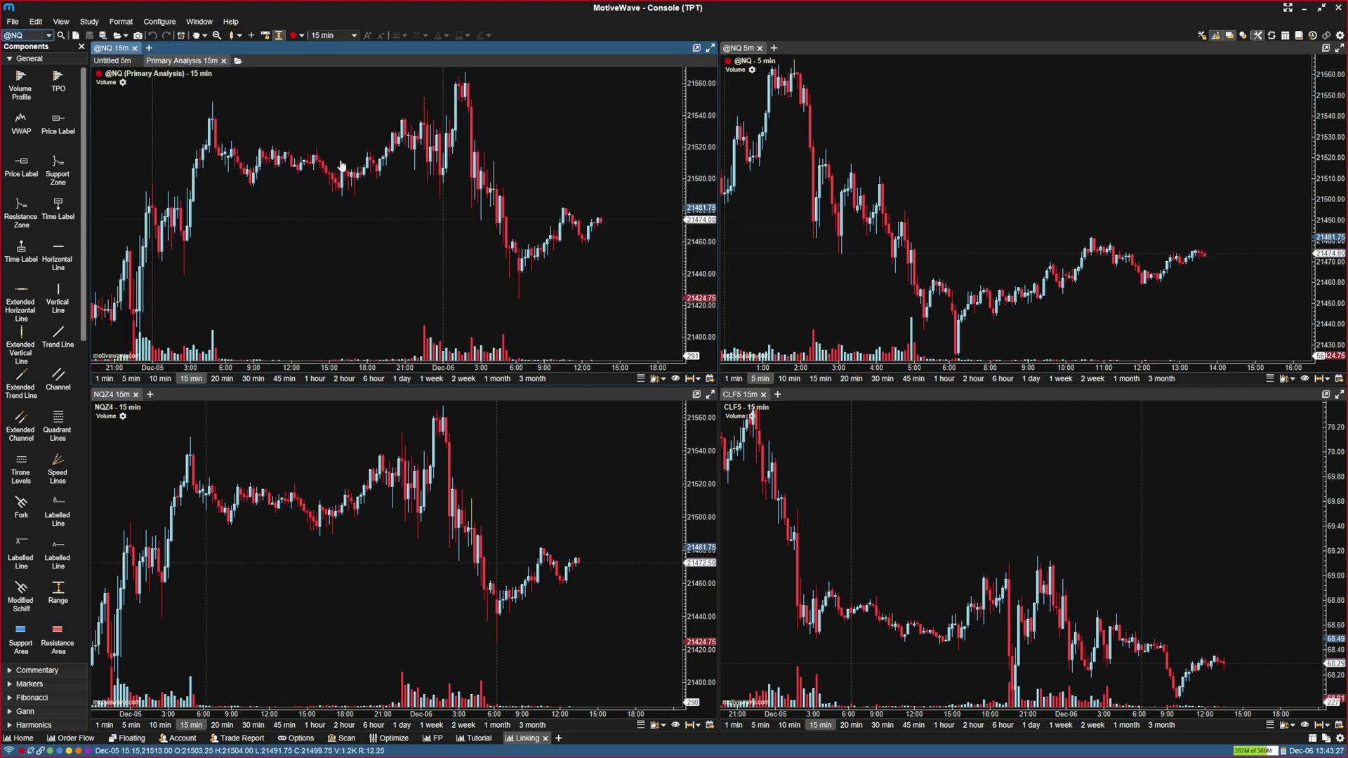
Step: Add a Volume Imprint study from the Volume Based studies to the top-left chart
right_click(190, 113)
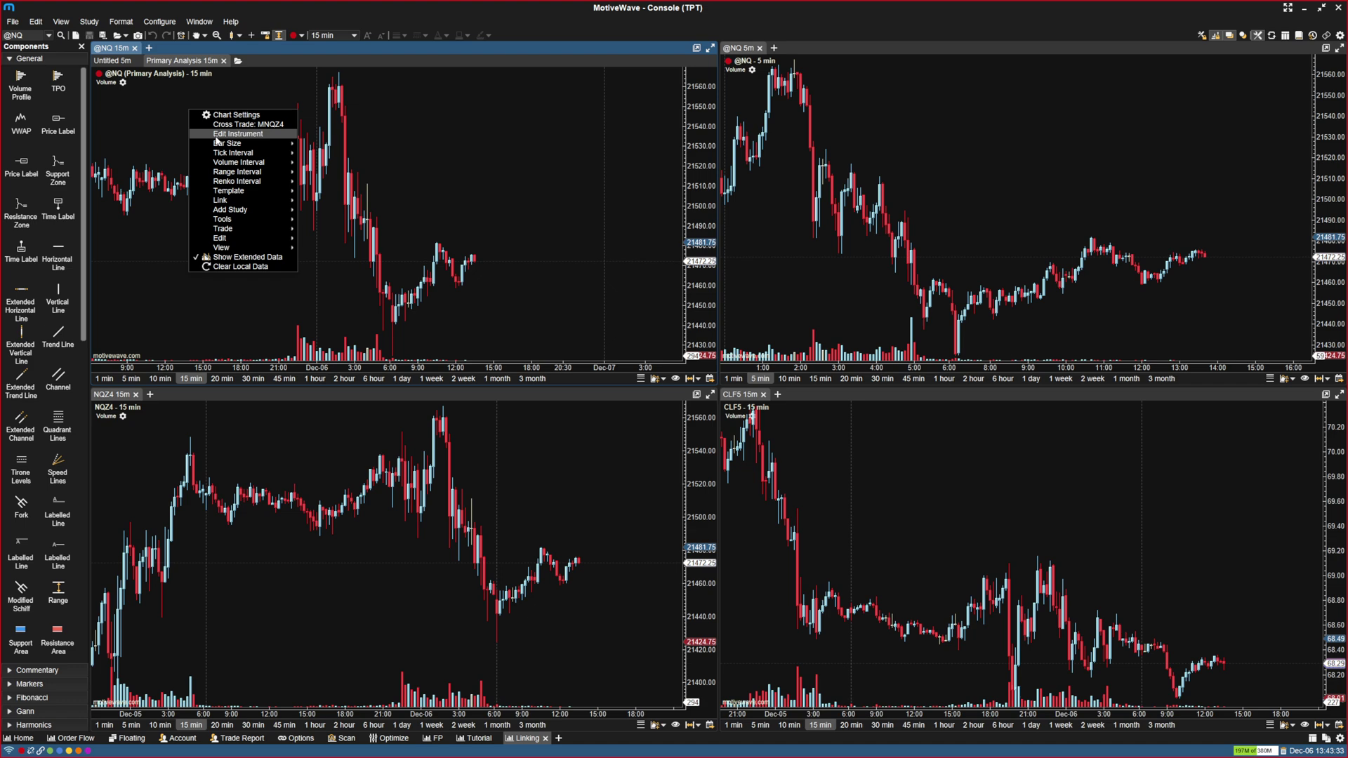
mouse_move(242, 214)
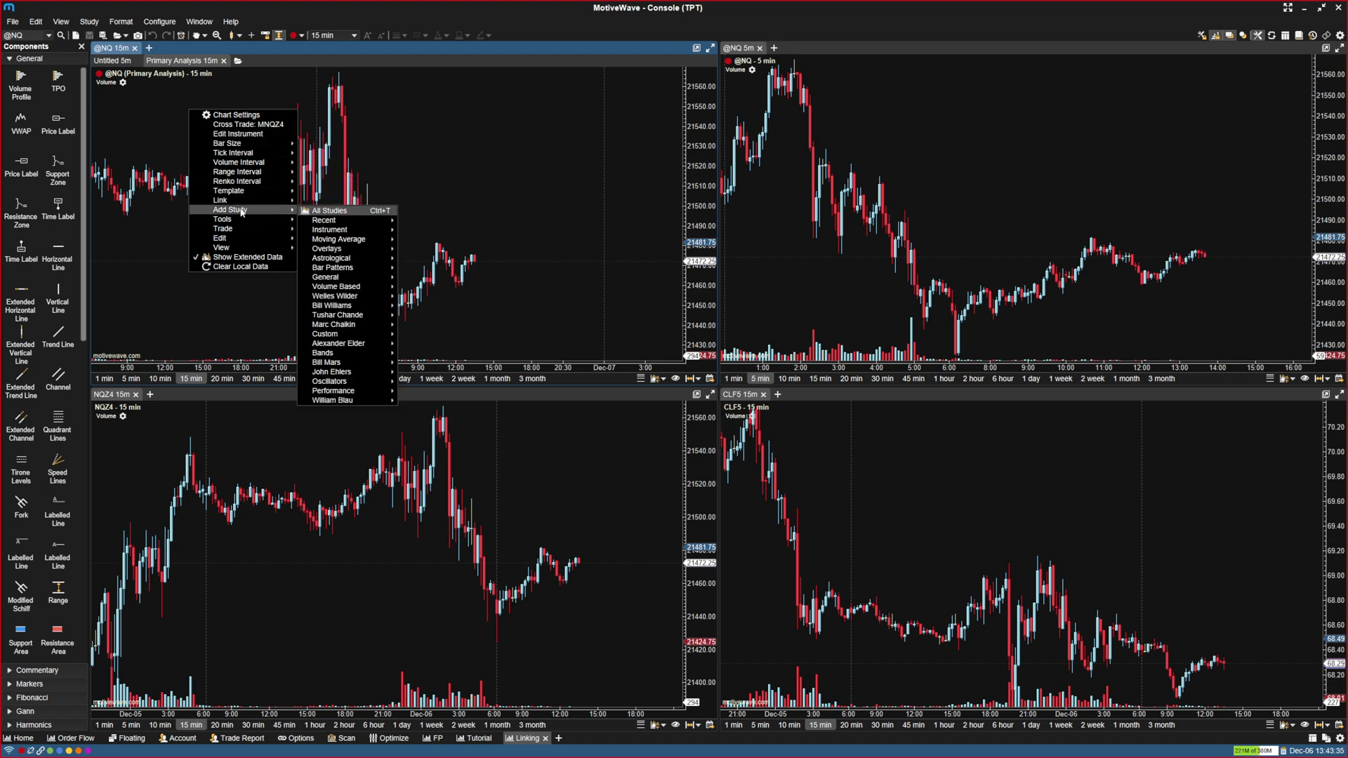
mouse_move(337, 327)
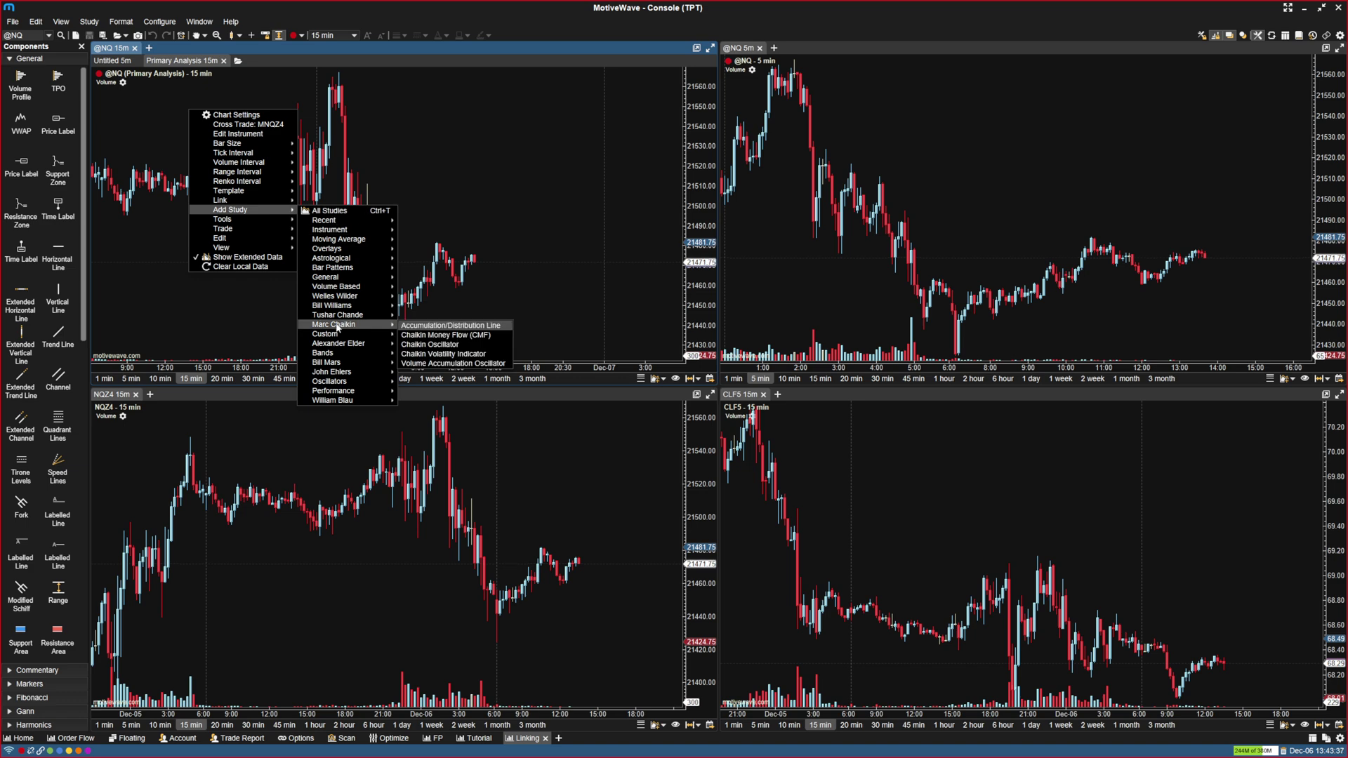
mouse_move(344, 287)
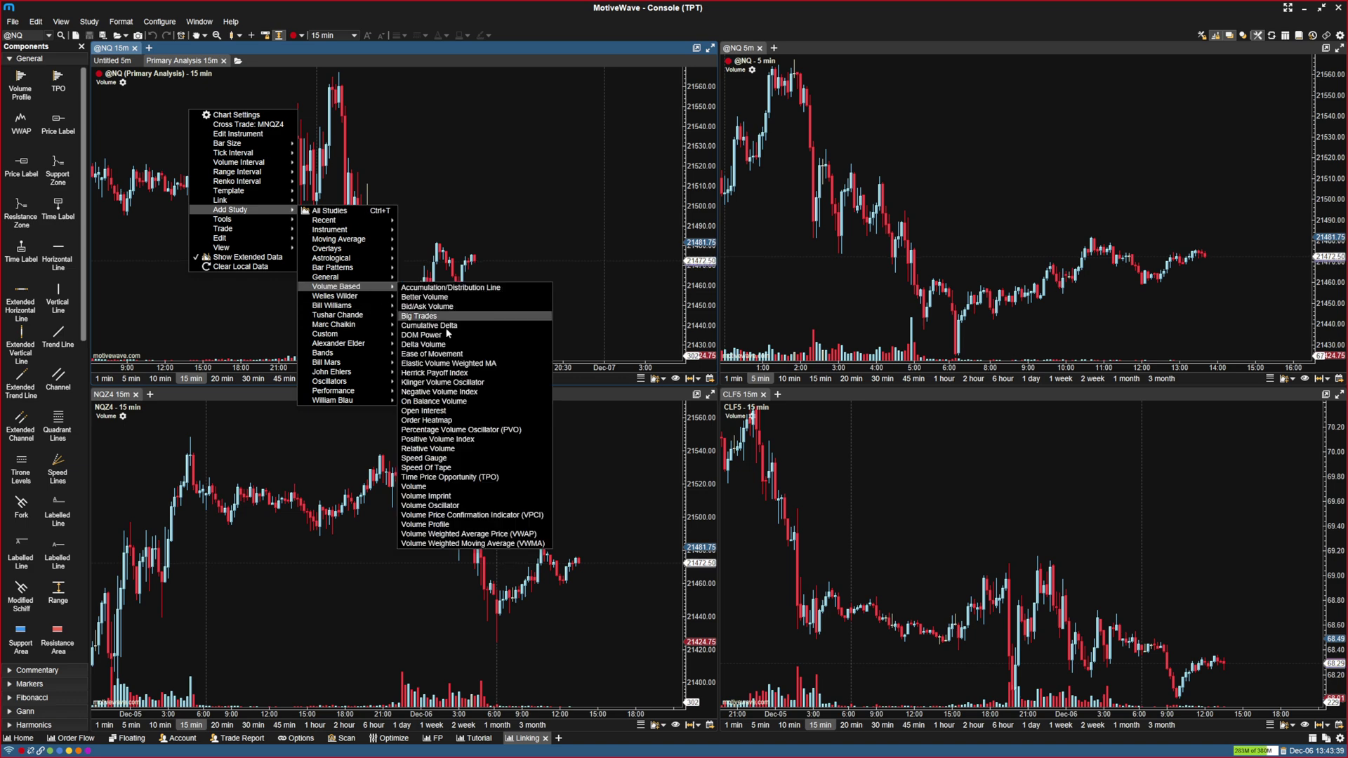
left_click(427, 496)
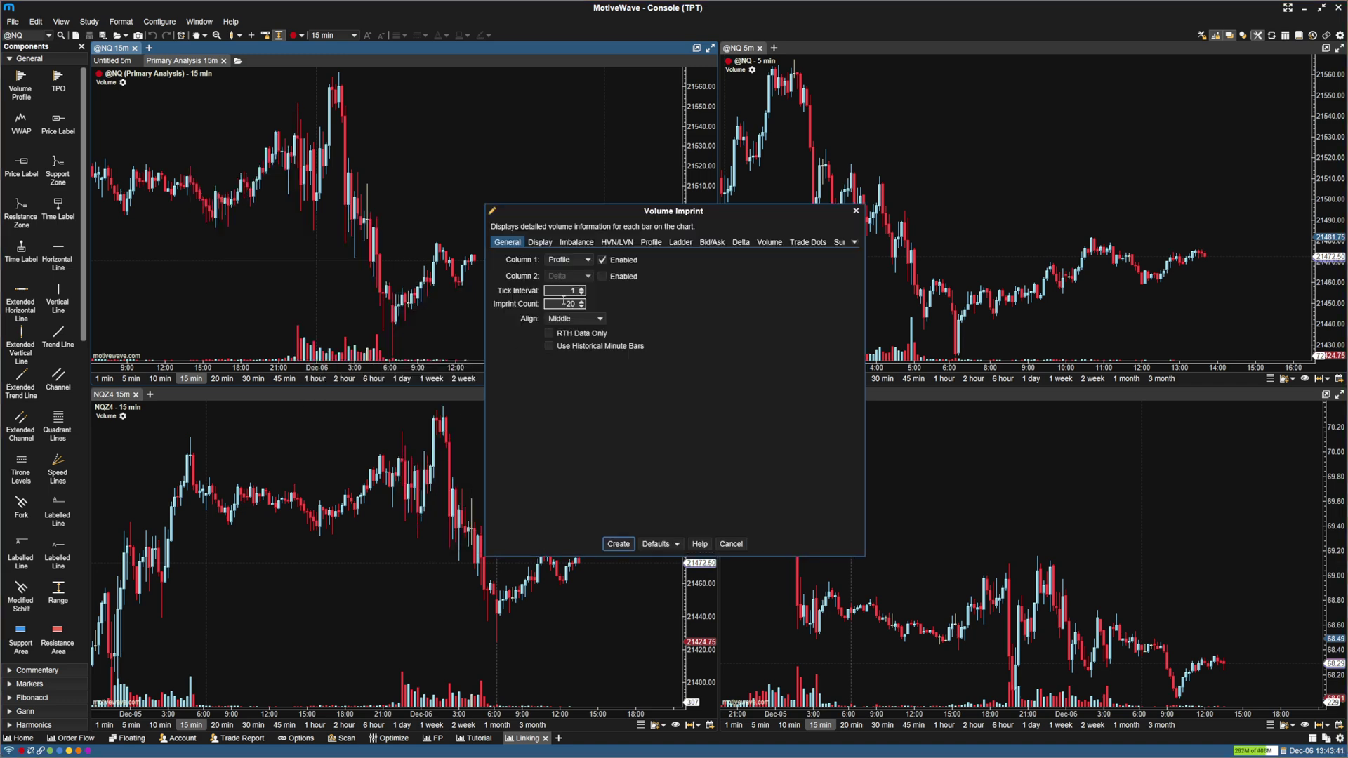
Step: Set Imprint Count to 0 and enable the summary profile with a Day time span
double_click(570, 304)
type("0")
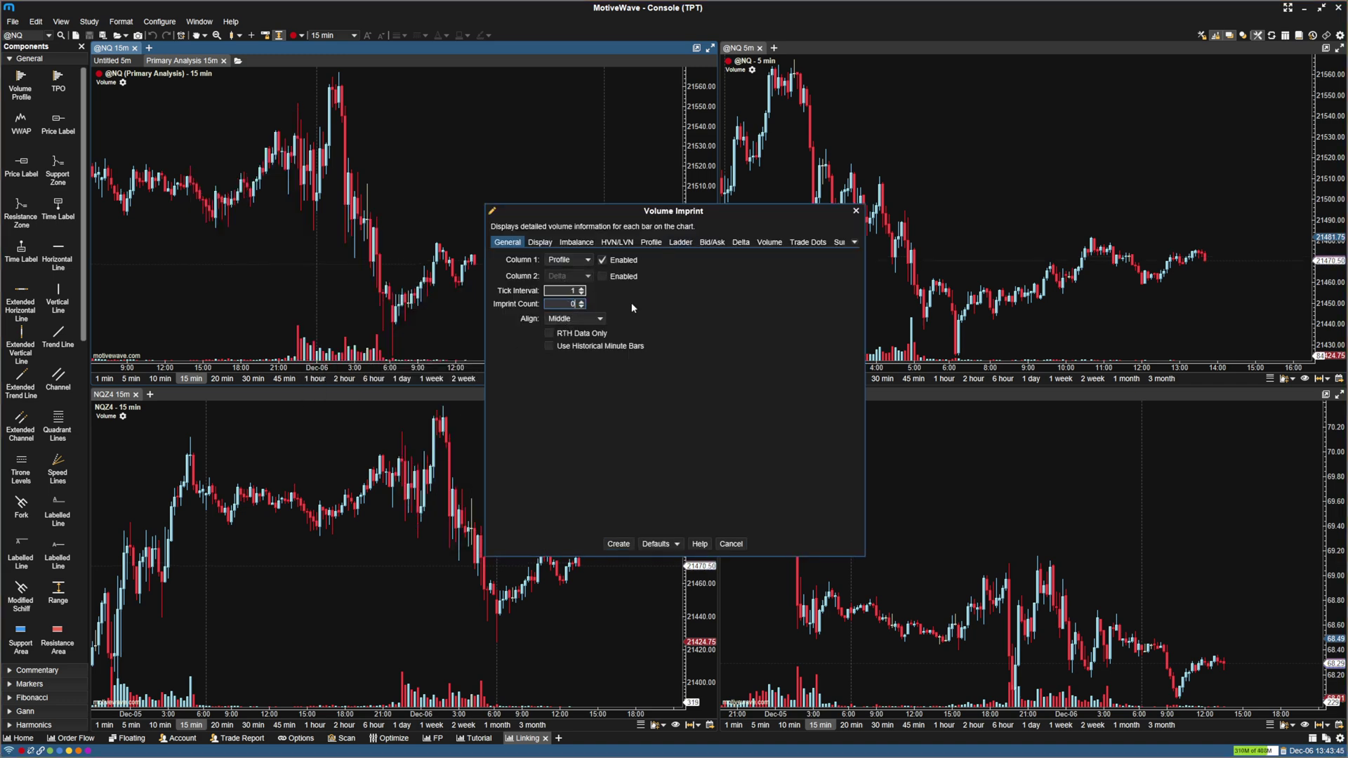
left_click(837, 242)
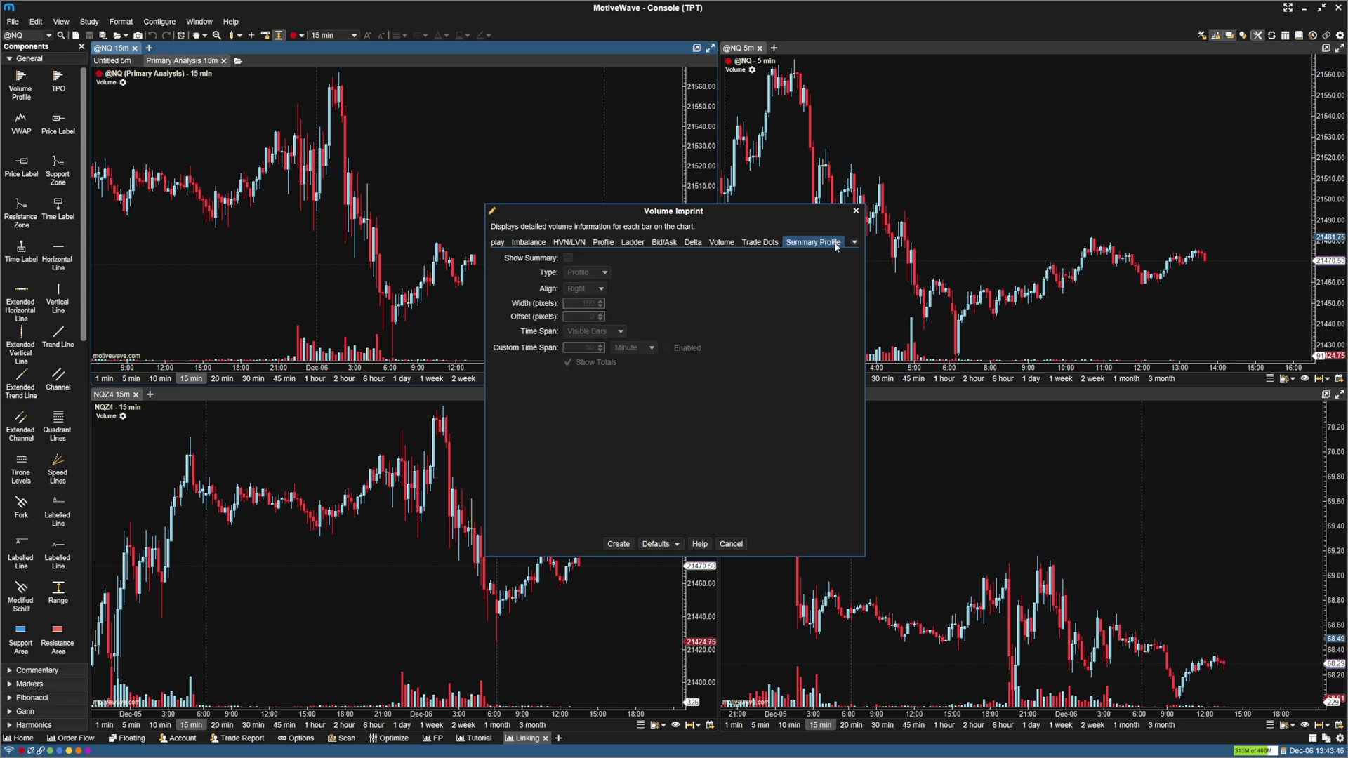
left_click(567, 258)
left_click(597, 331)
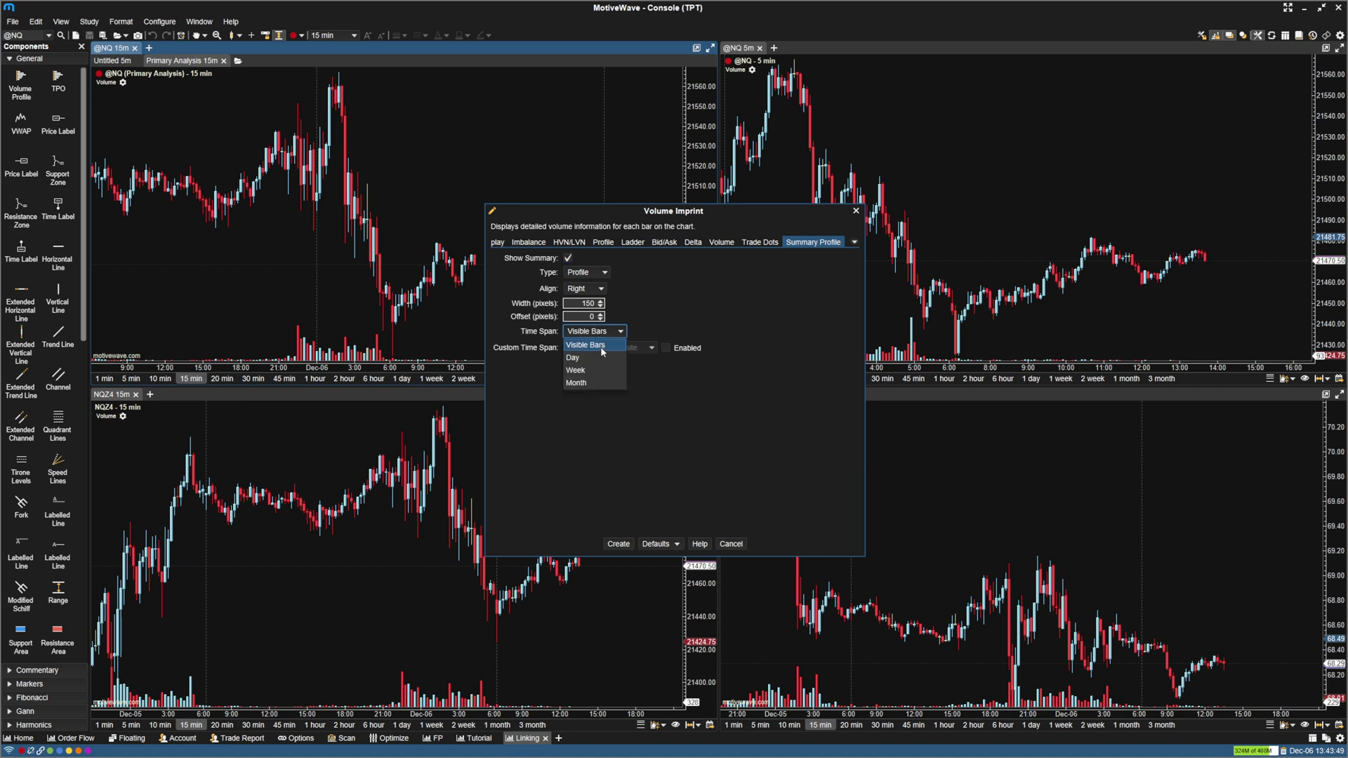
left_click(594, 358)
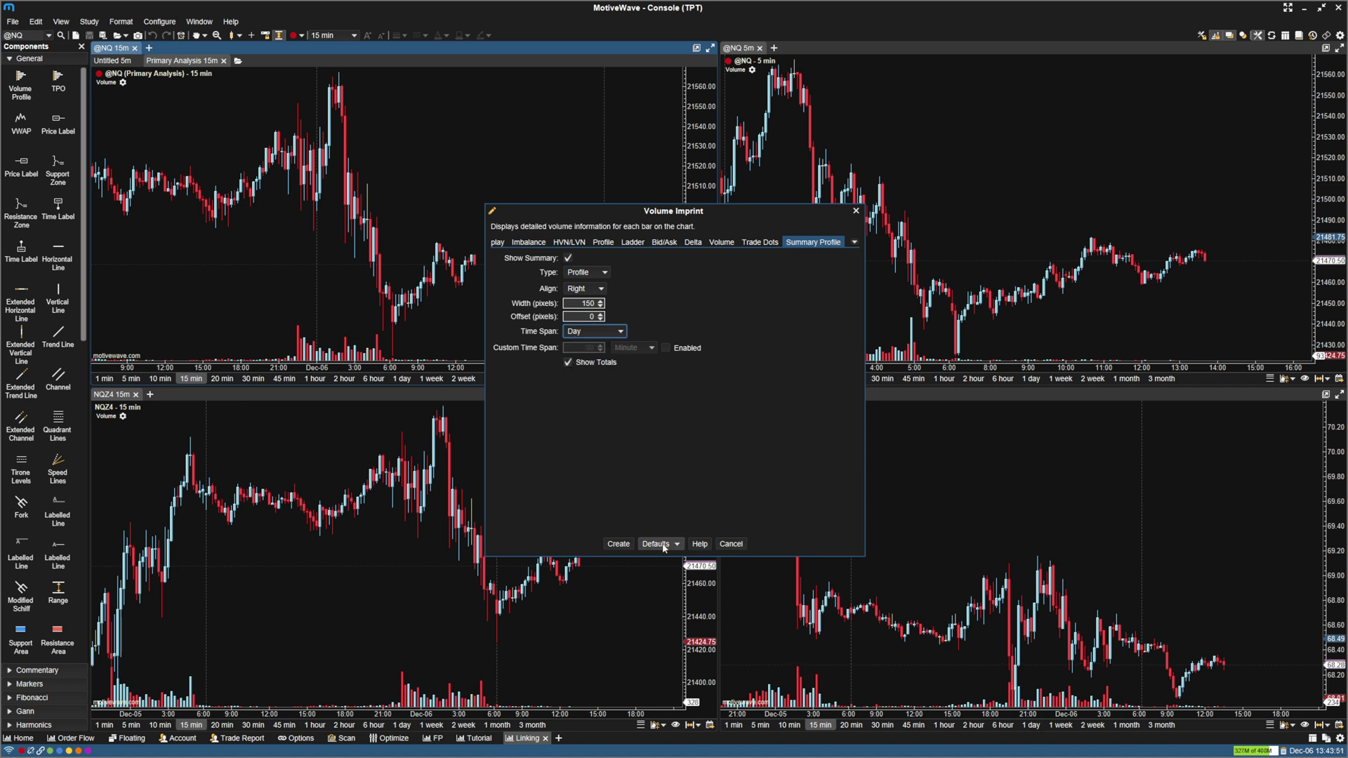
left_click(619, 544)
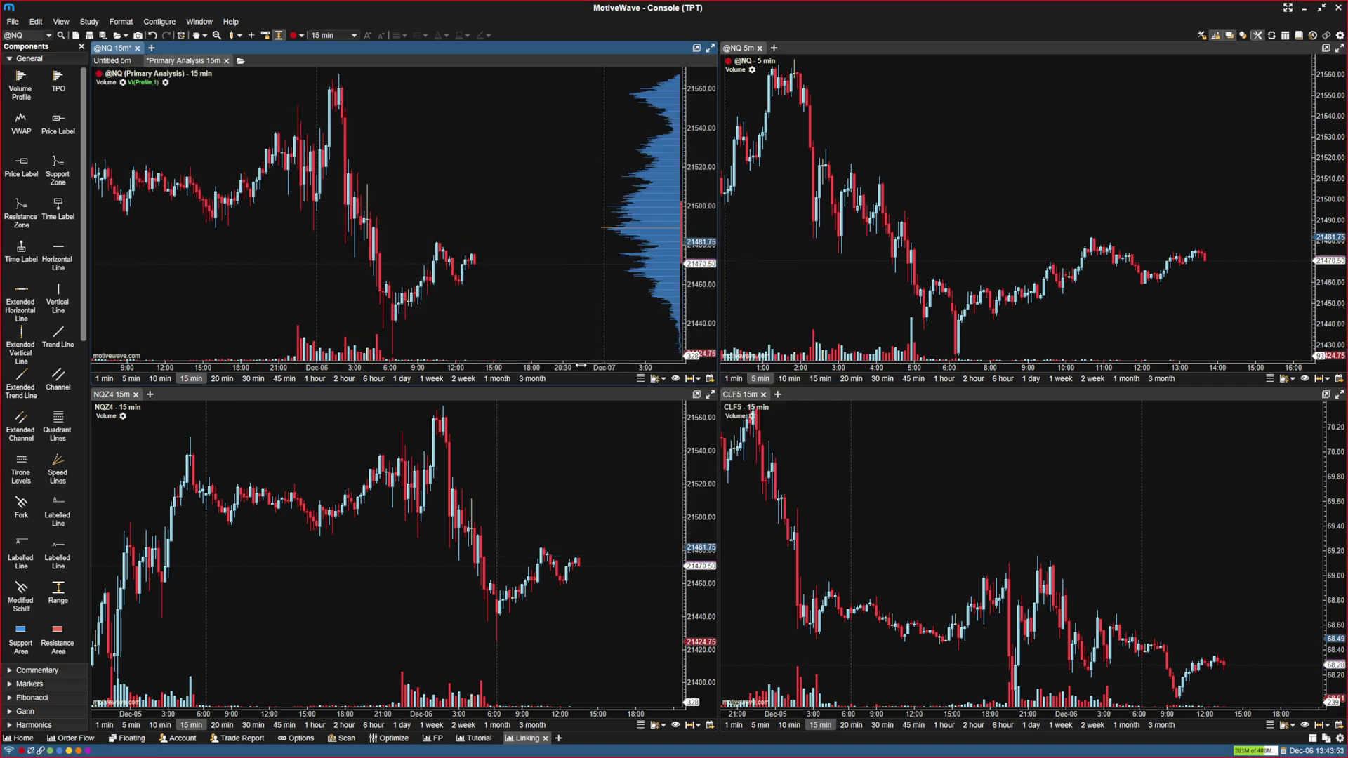
left_click_drag(551, 226, 447, 204)
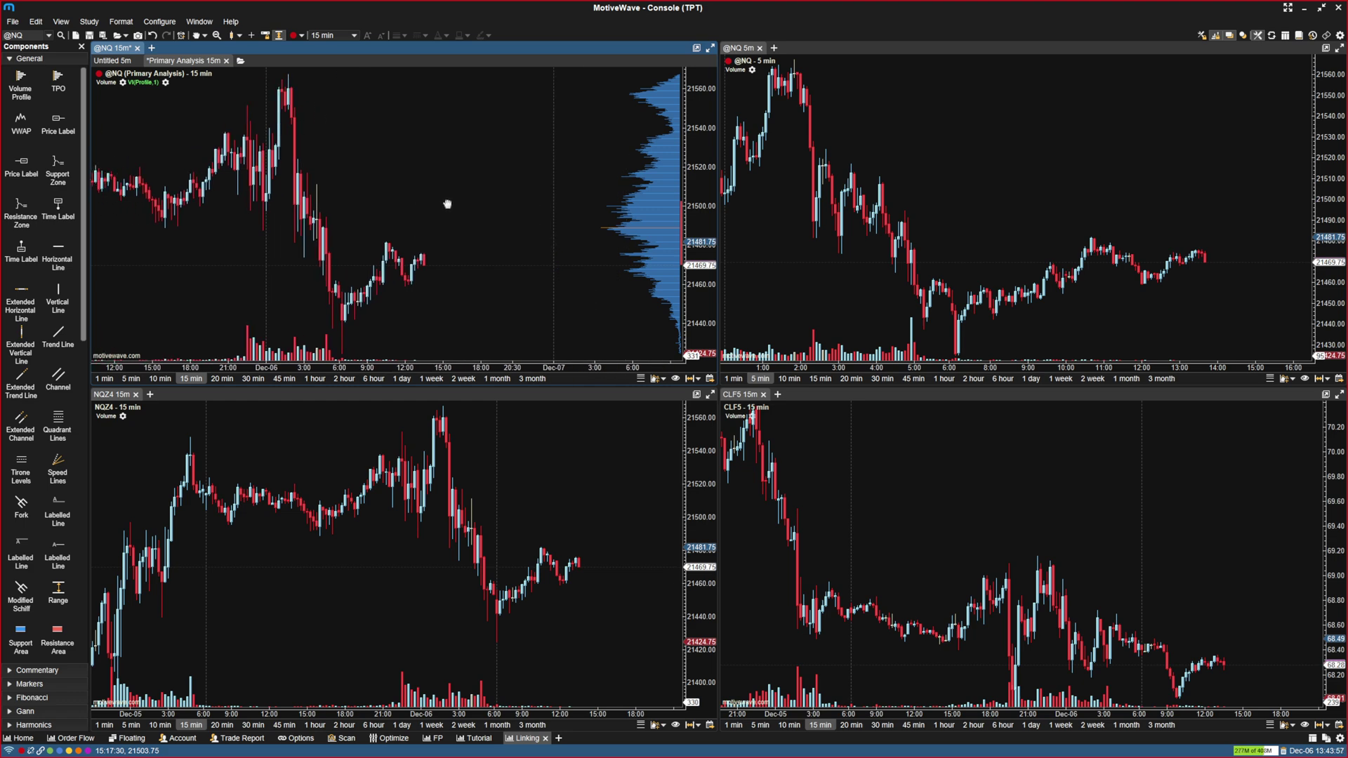
left_click(132, 61)
left_click(137, 61)
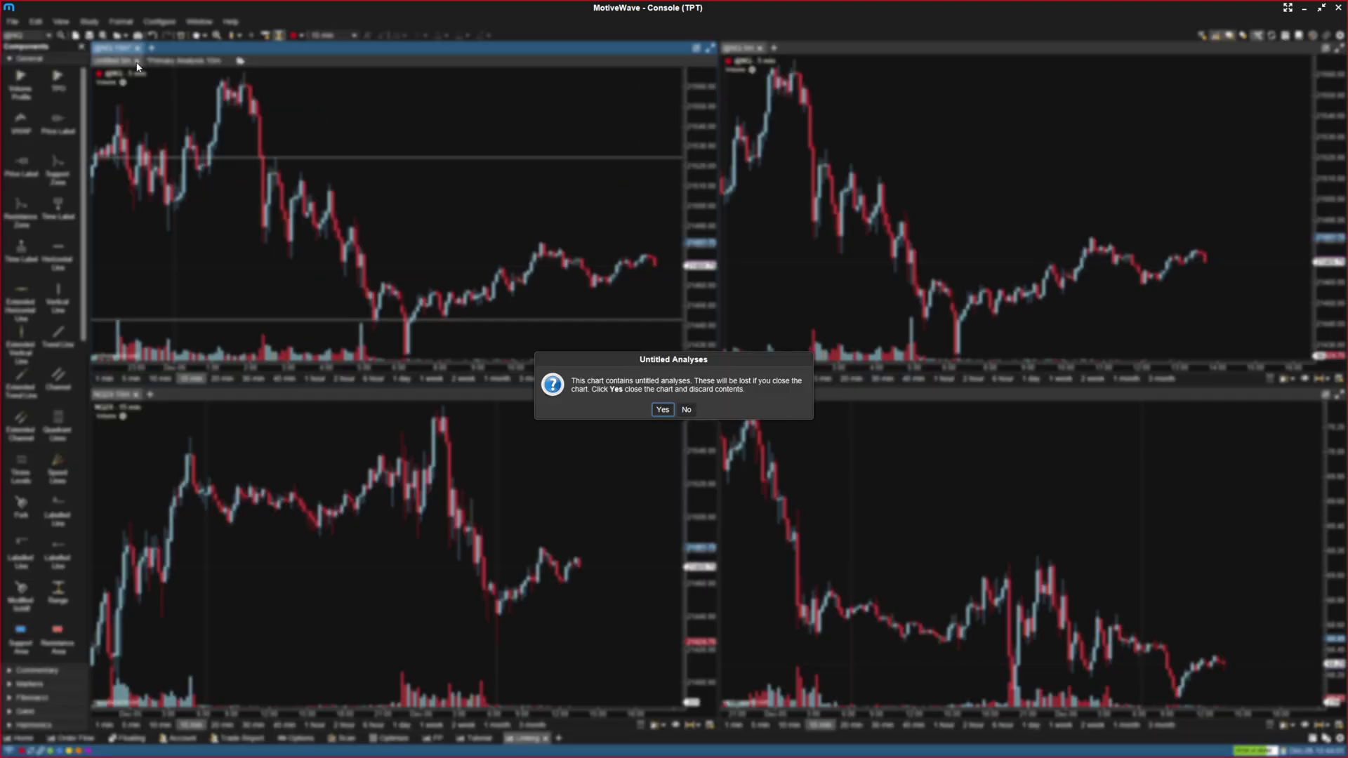
left_click(662, 411)
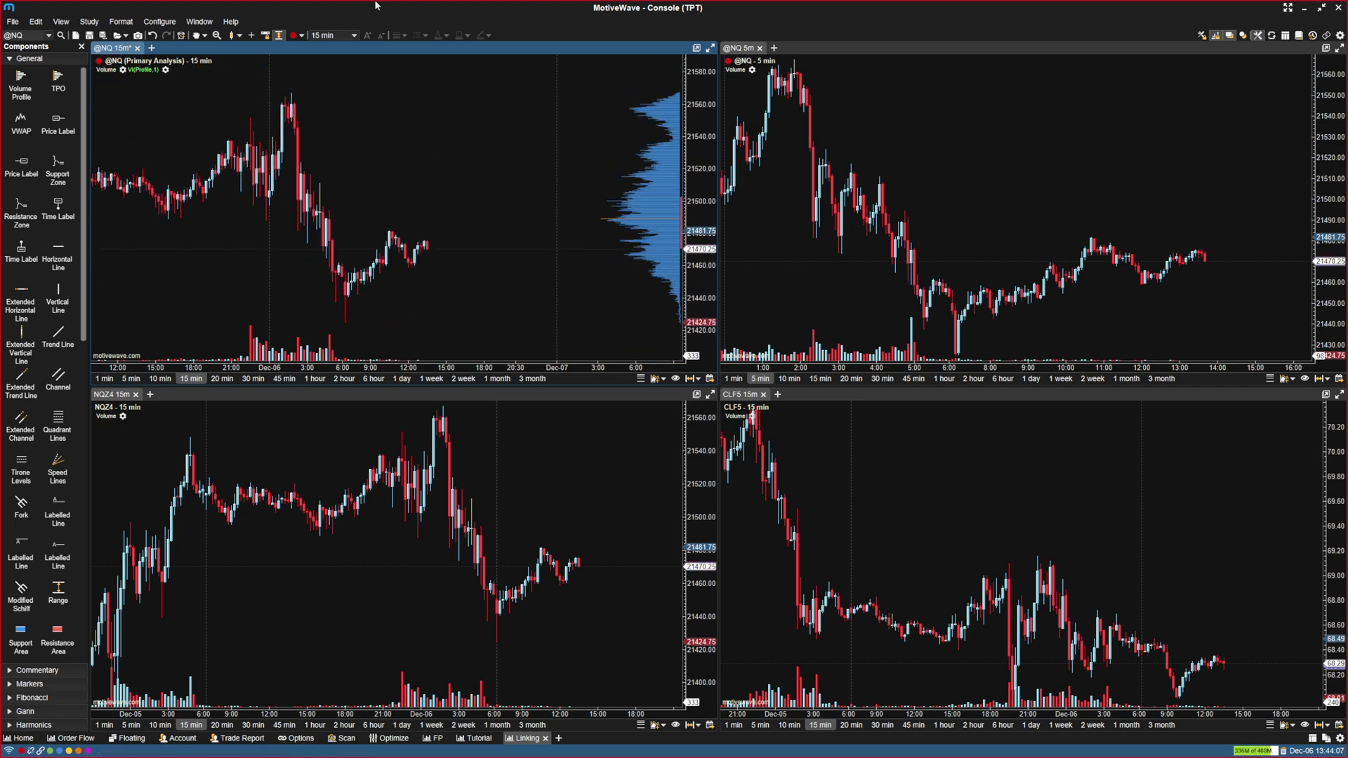
Step: Draw horizontal lines at the chart's high near 21567 and low near 21425
left_click(50, 284)
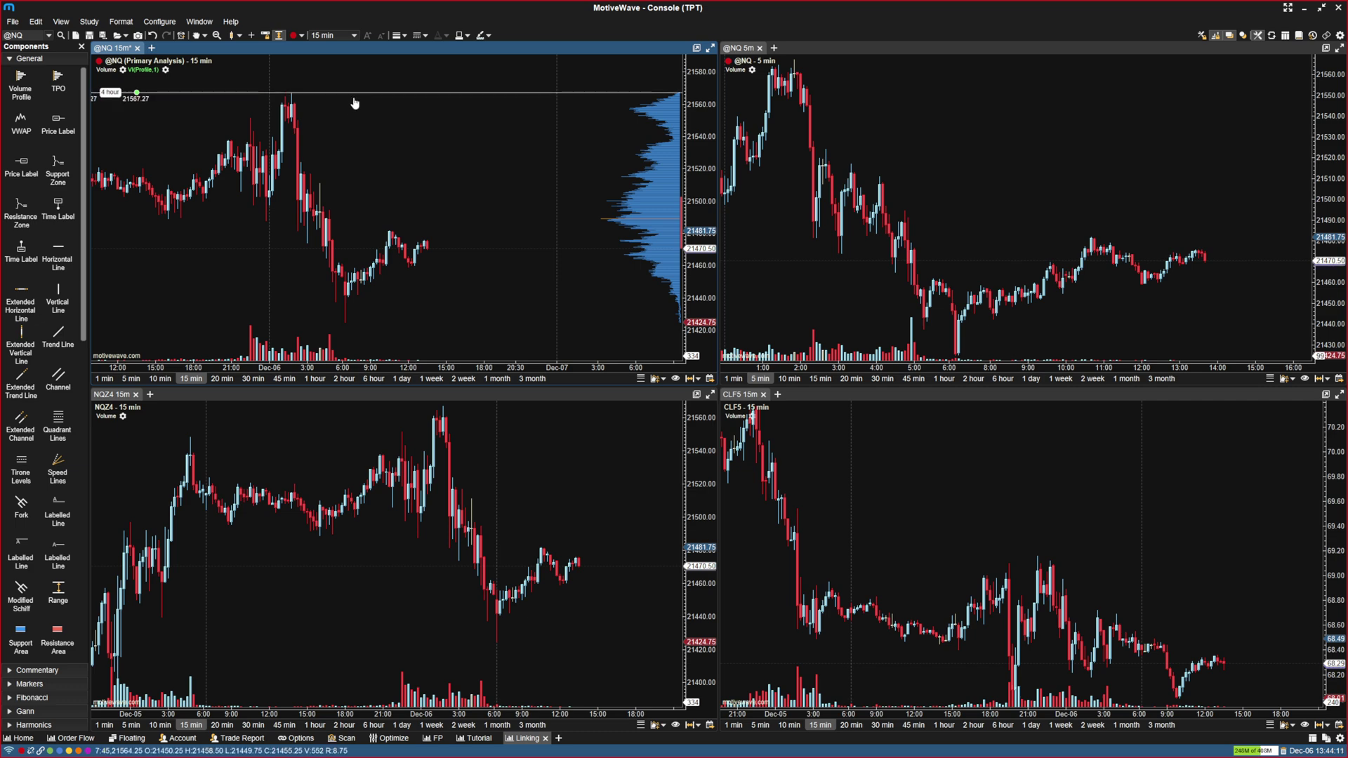
left_click(21, 289)
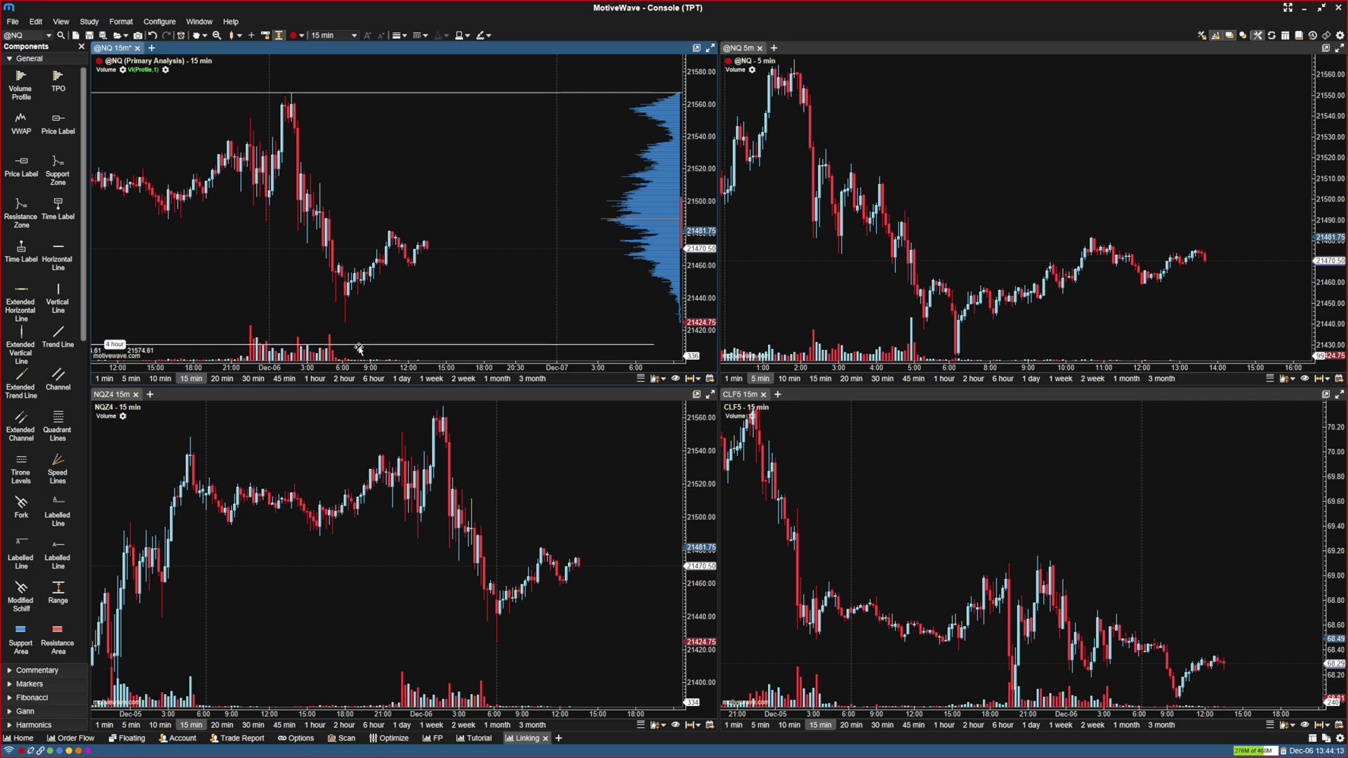
left_click(353, 324)
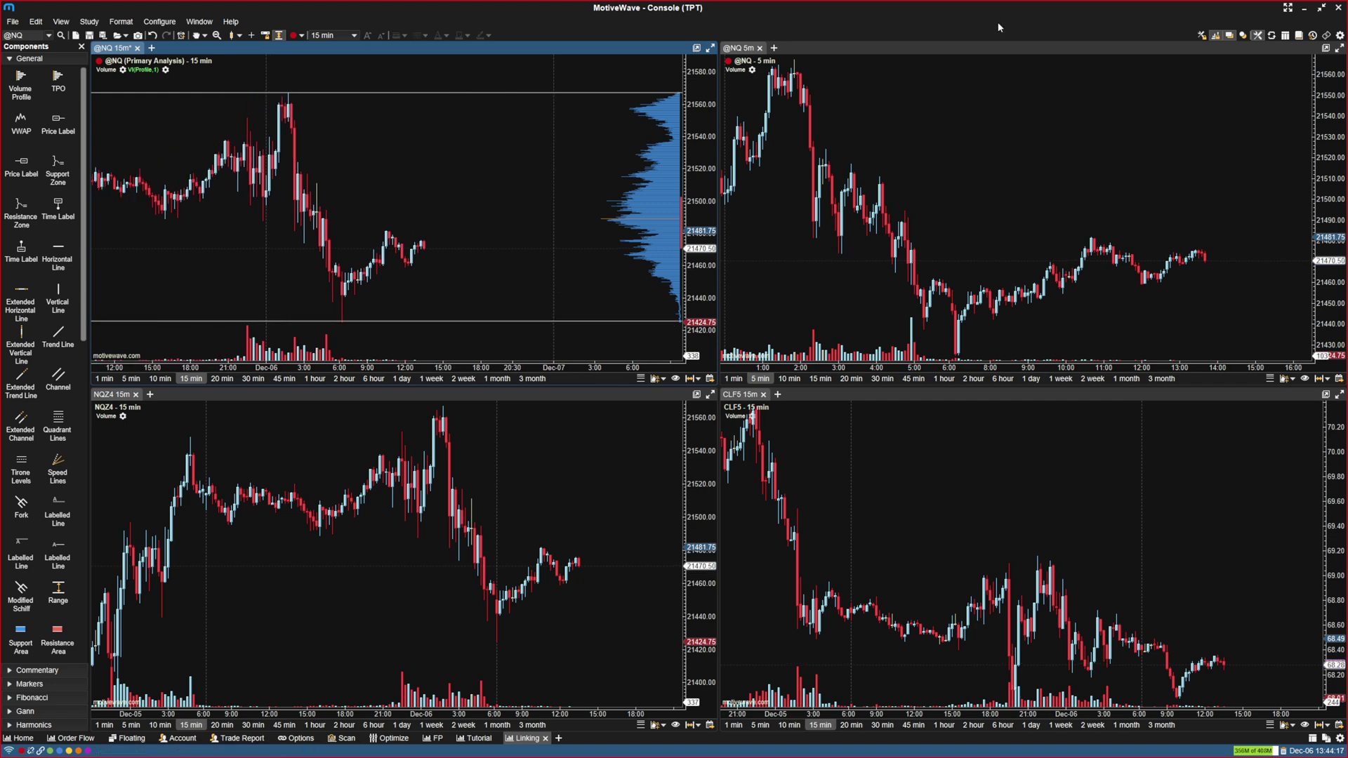
left_click(978, 185)
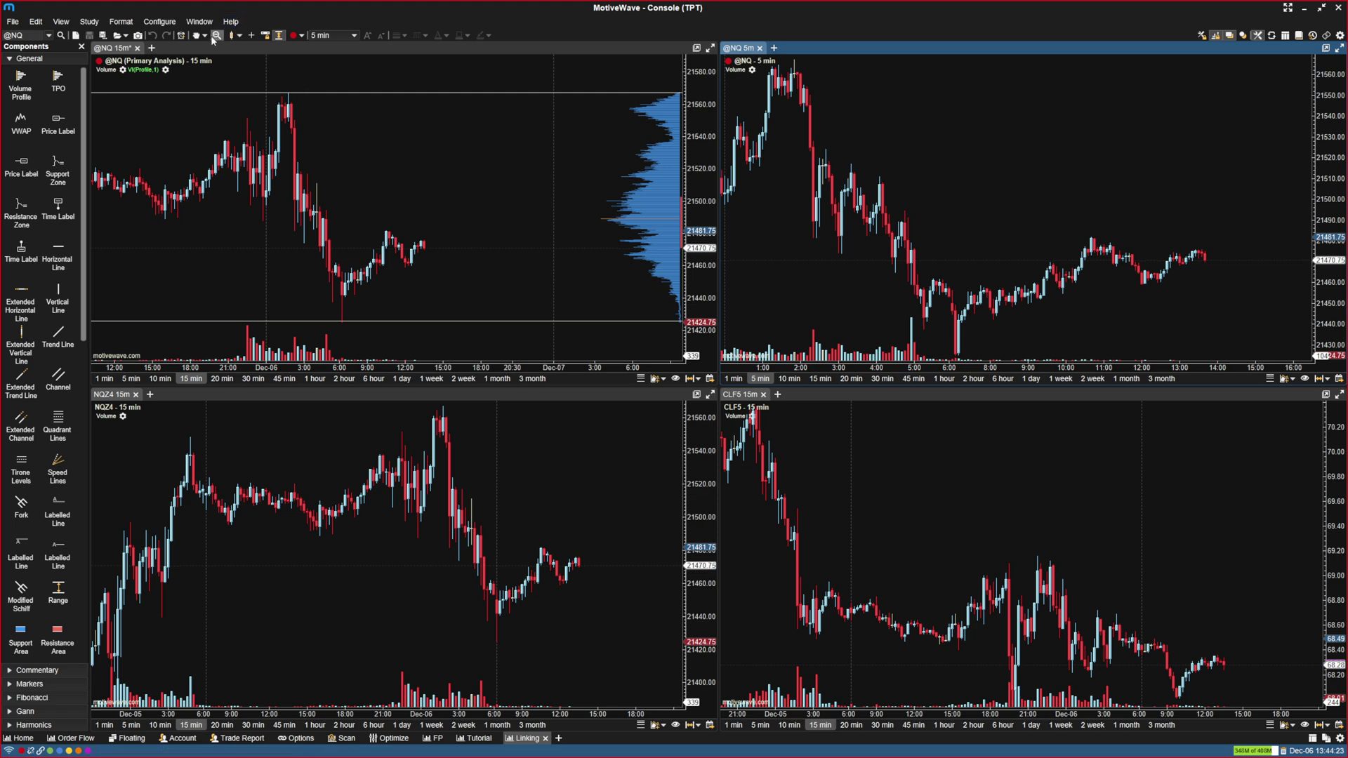
Step: Load Primary Analysis 15m into the top-right chart and discard its Untitled 5m analysis
left_click(123, 35)
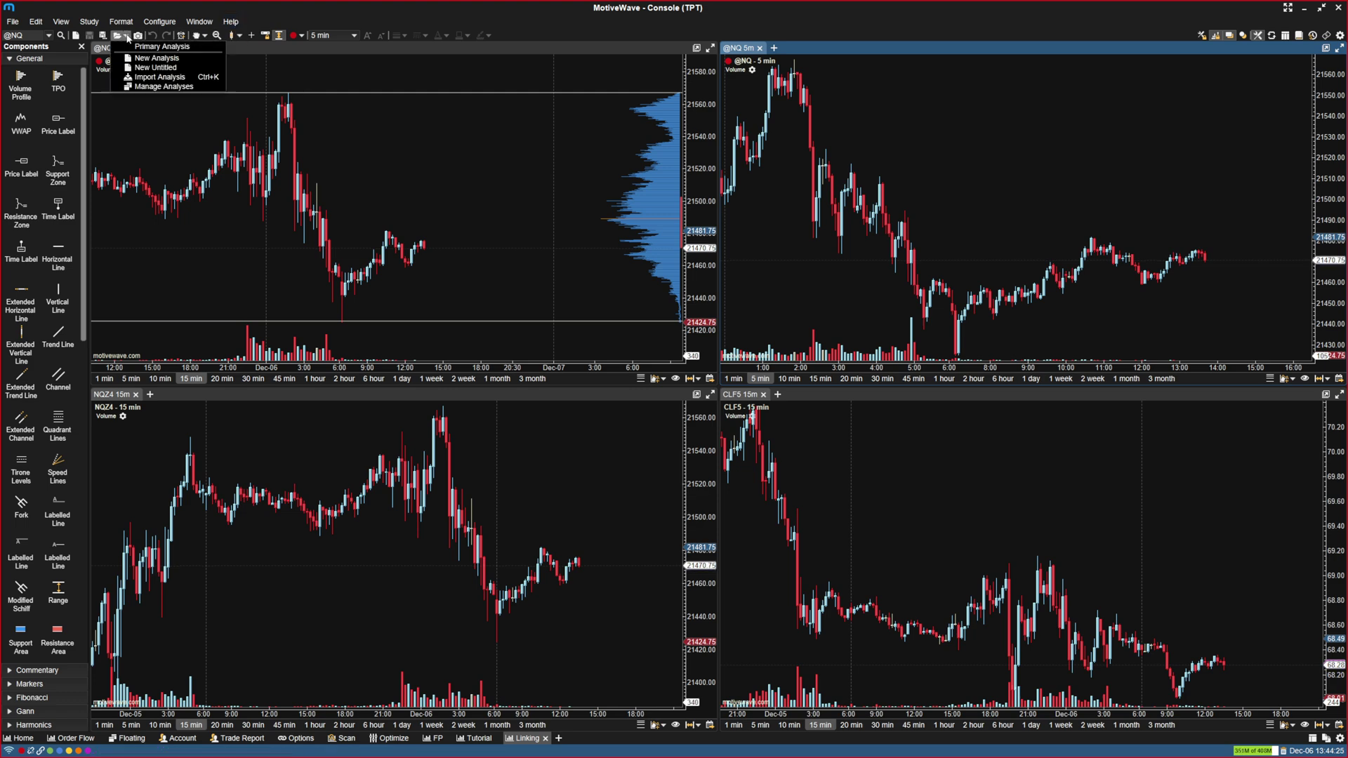
left_click(154, 51)
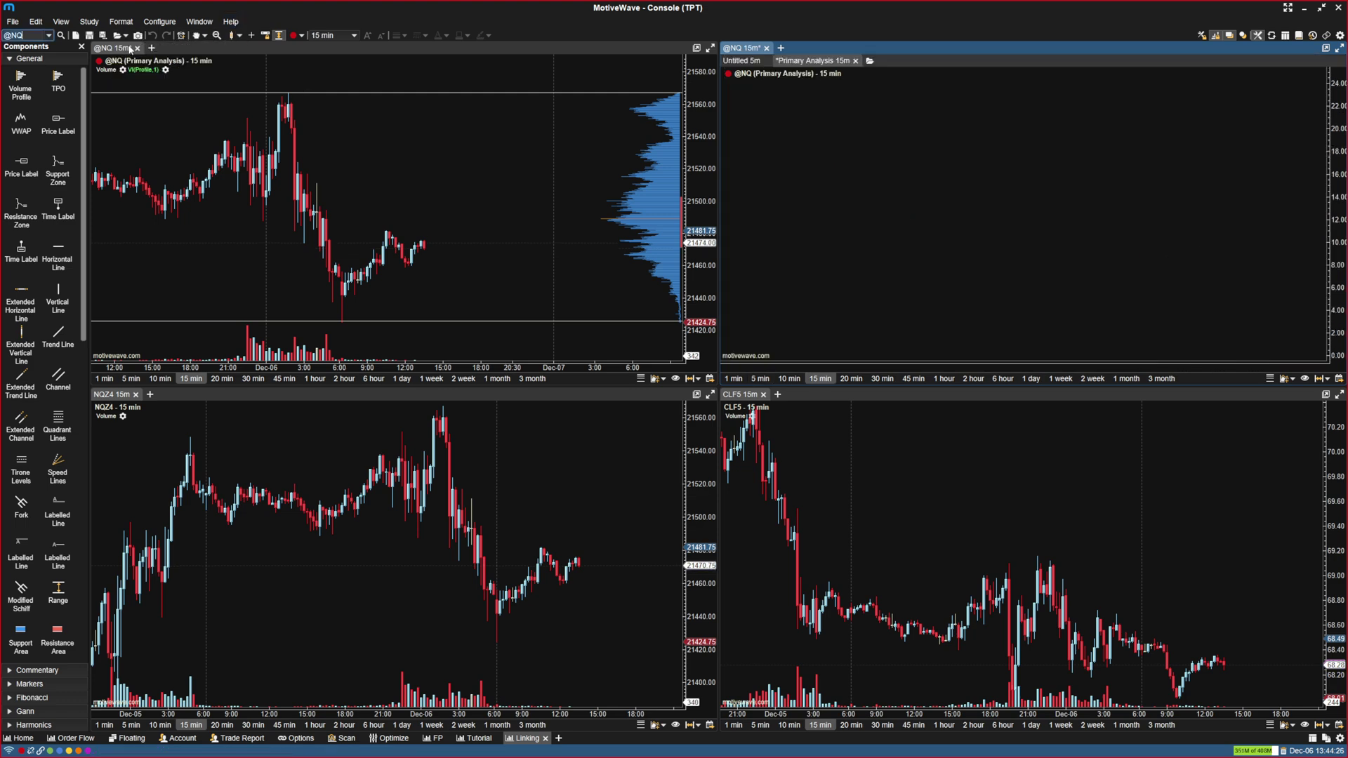
left_click(766, 61)
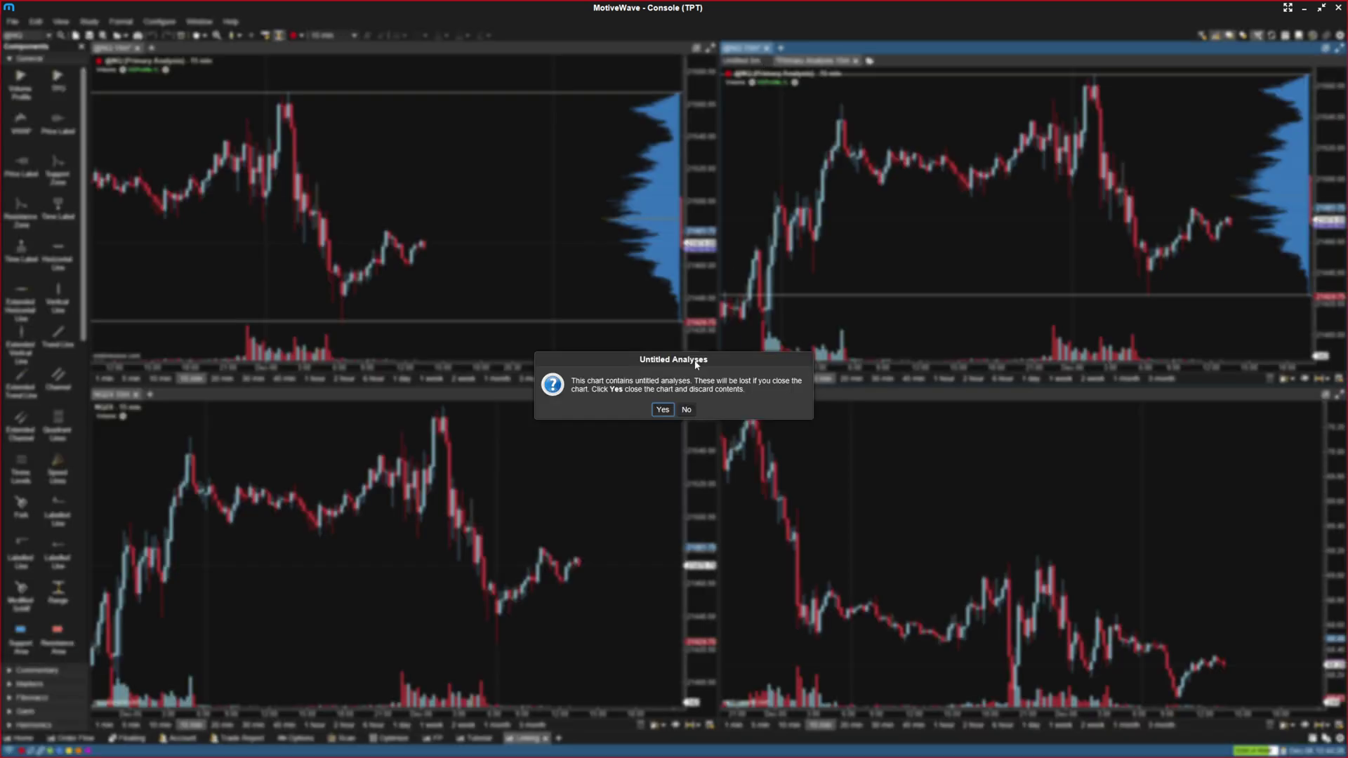
left_click(662, 409)
left_click_drag(983, 210, 988, 273)
left_click_drag(1333, 160, 1332, 172)
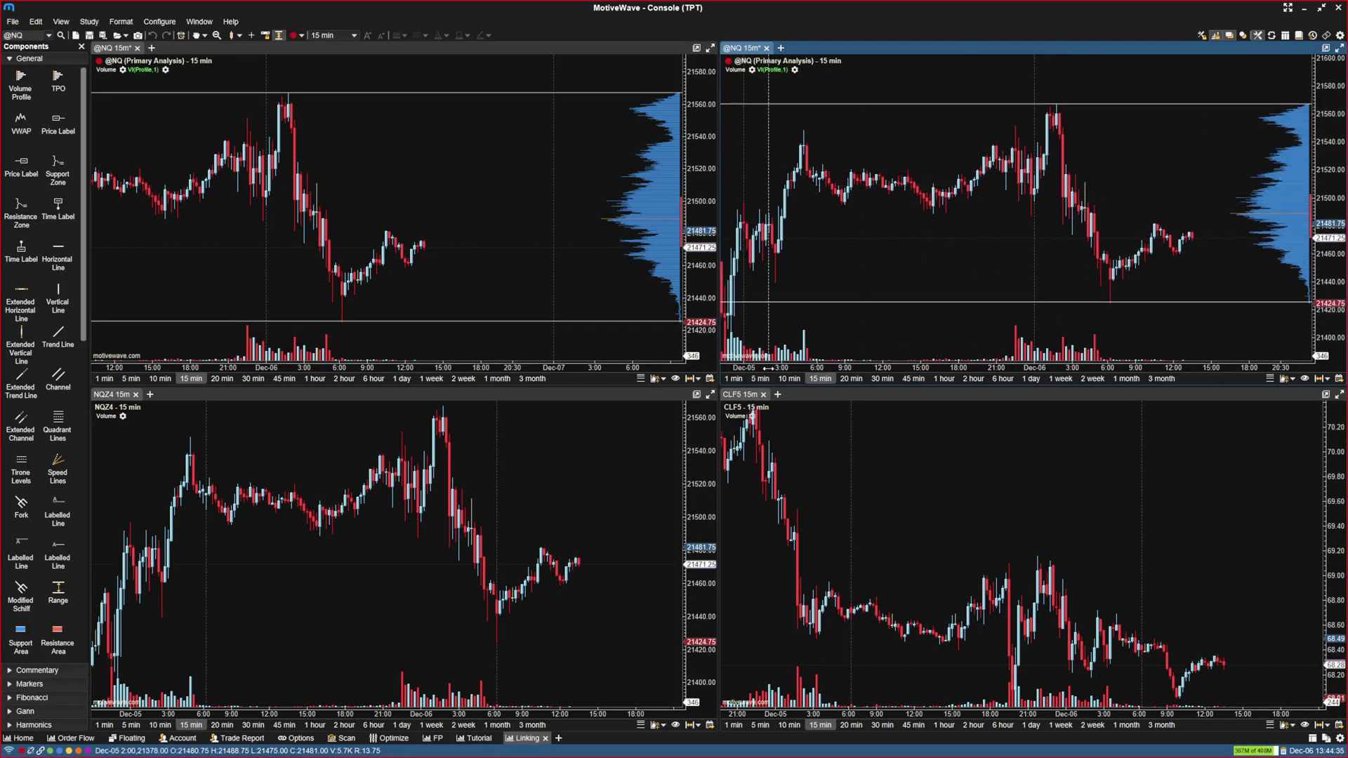
Step: Switch the top NQ charts to 5-minute bars and adjust the top-right view
left_click(761, 379)
mouse_move(1056, 224)
left_mouse_down()
mouse_move(1110, 225)
mouse_move(1065, 224)
left_mouse_up()
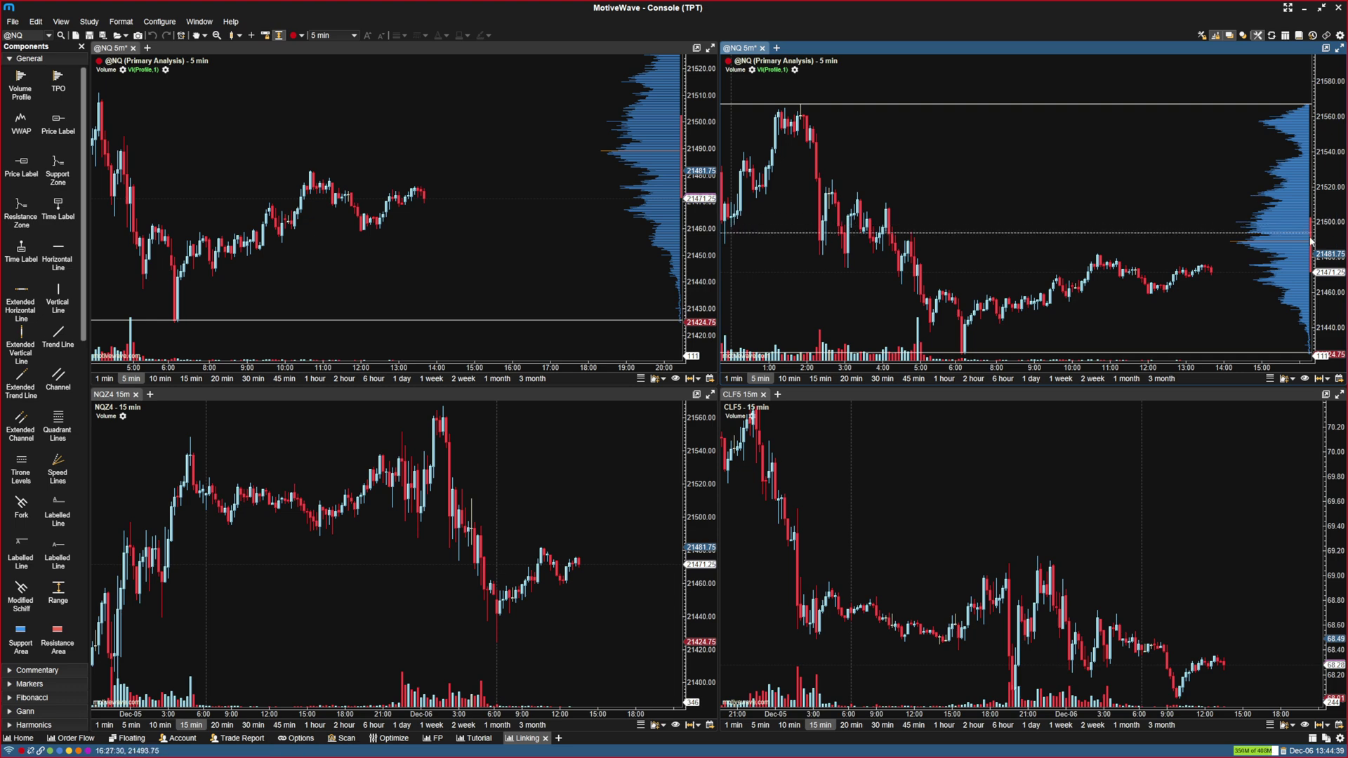
scroll(1092, 166, "down", 2)
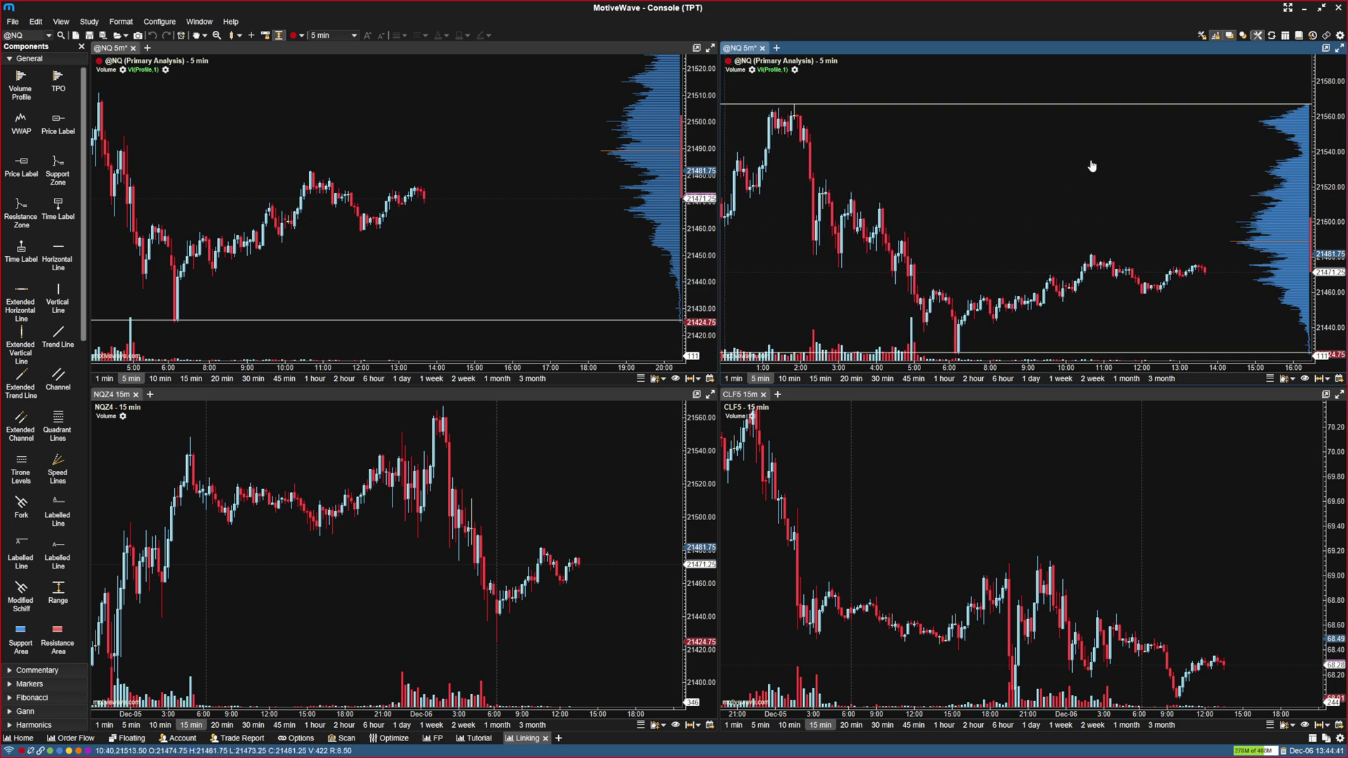
mouse_move(1327, 141)
left_mouse_down()
mouse_move(1327, 113)
mouse_move(1327, 164)
left_mouse_up()
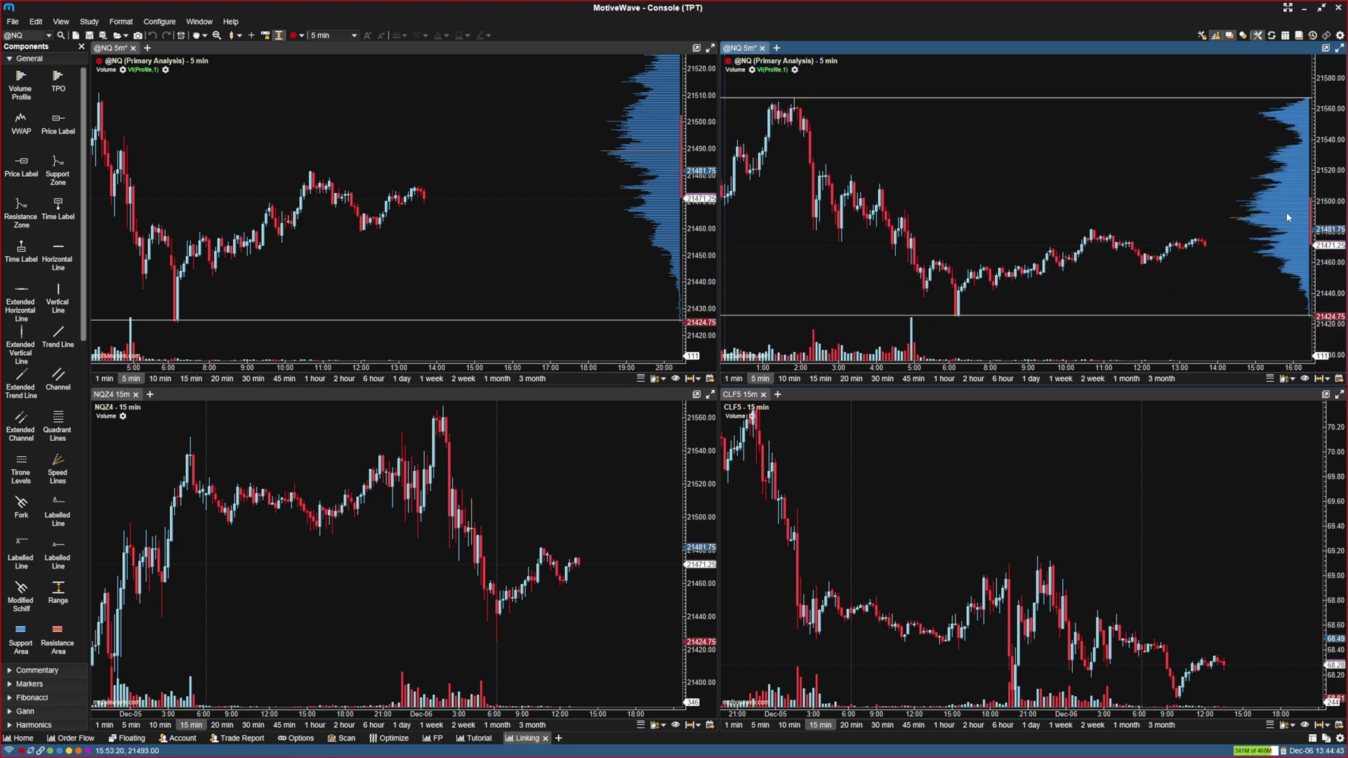
Step: Set Red Link to Link Instrument in the General > Linking preferences
left_click(1339, 37)
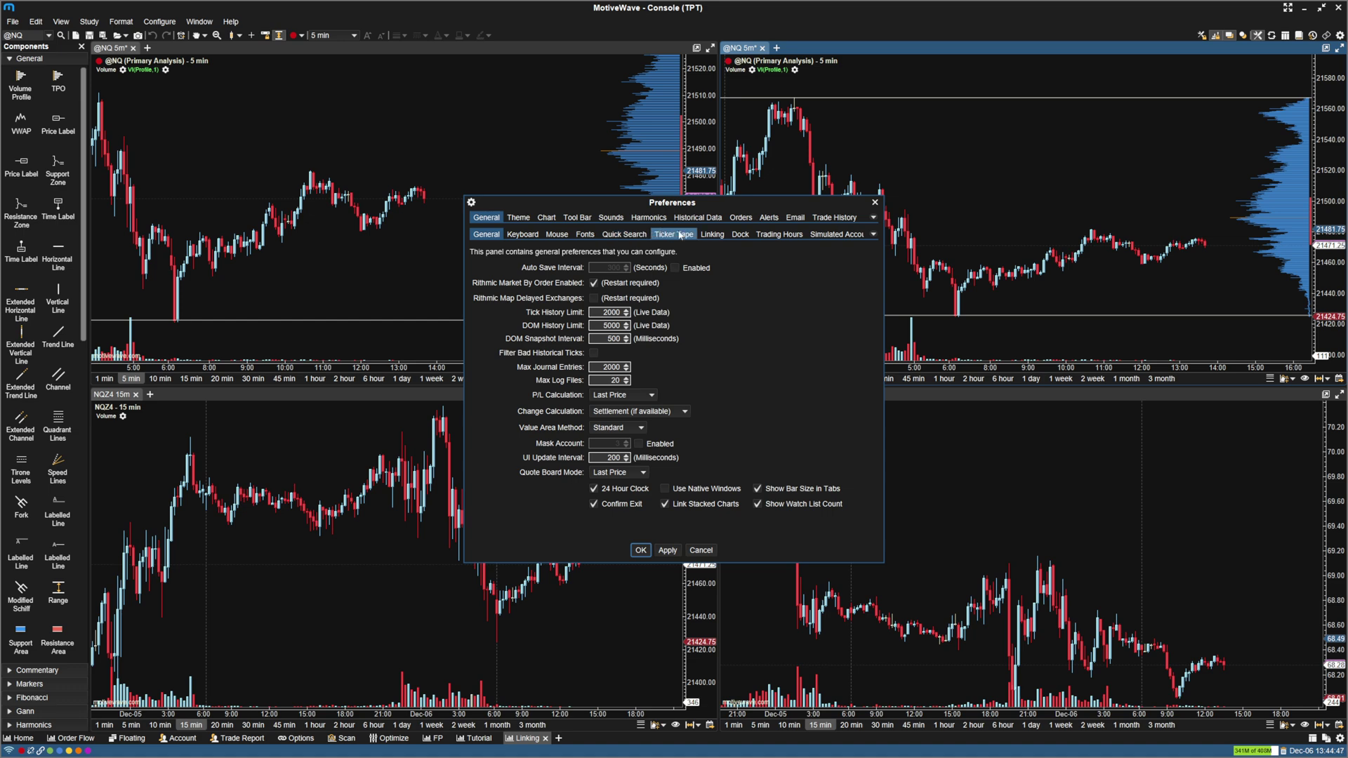
left_click(710, 235)
left_click(593, 310)
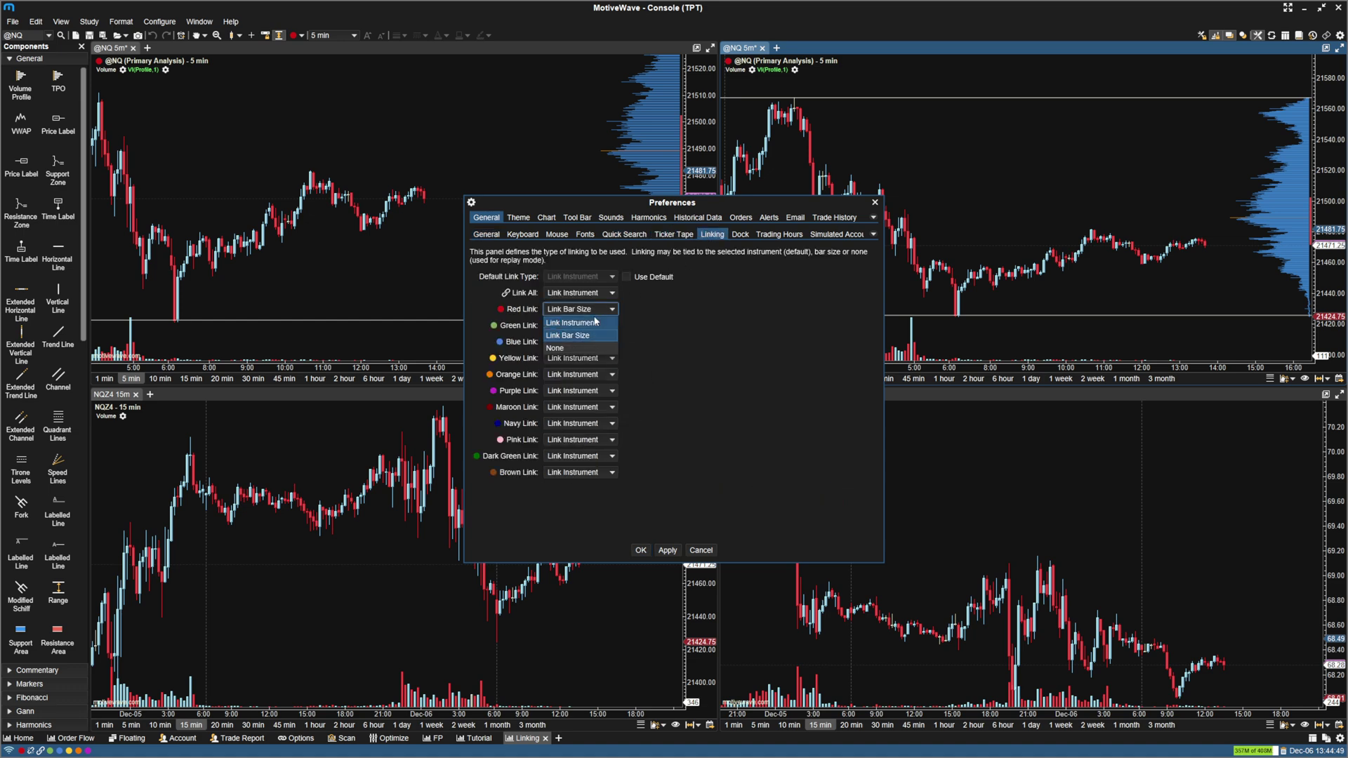
left_click(594, 323)
left_click(670, 549)
left_click(641, 550)
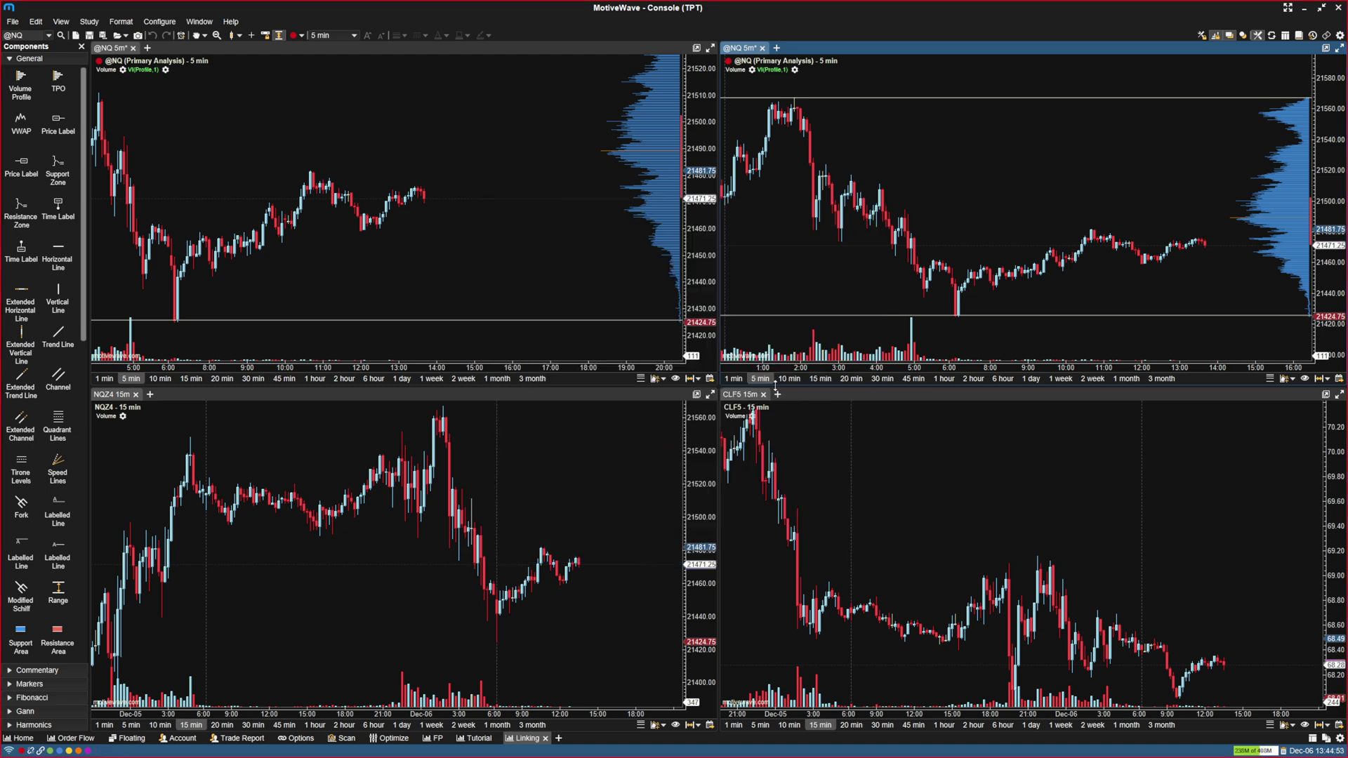
Step: Put the top-right chart on 15-minute bars, keeping the top-left on 5 minutes
left_click(820, 379)
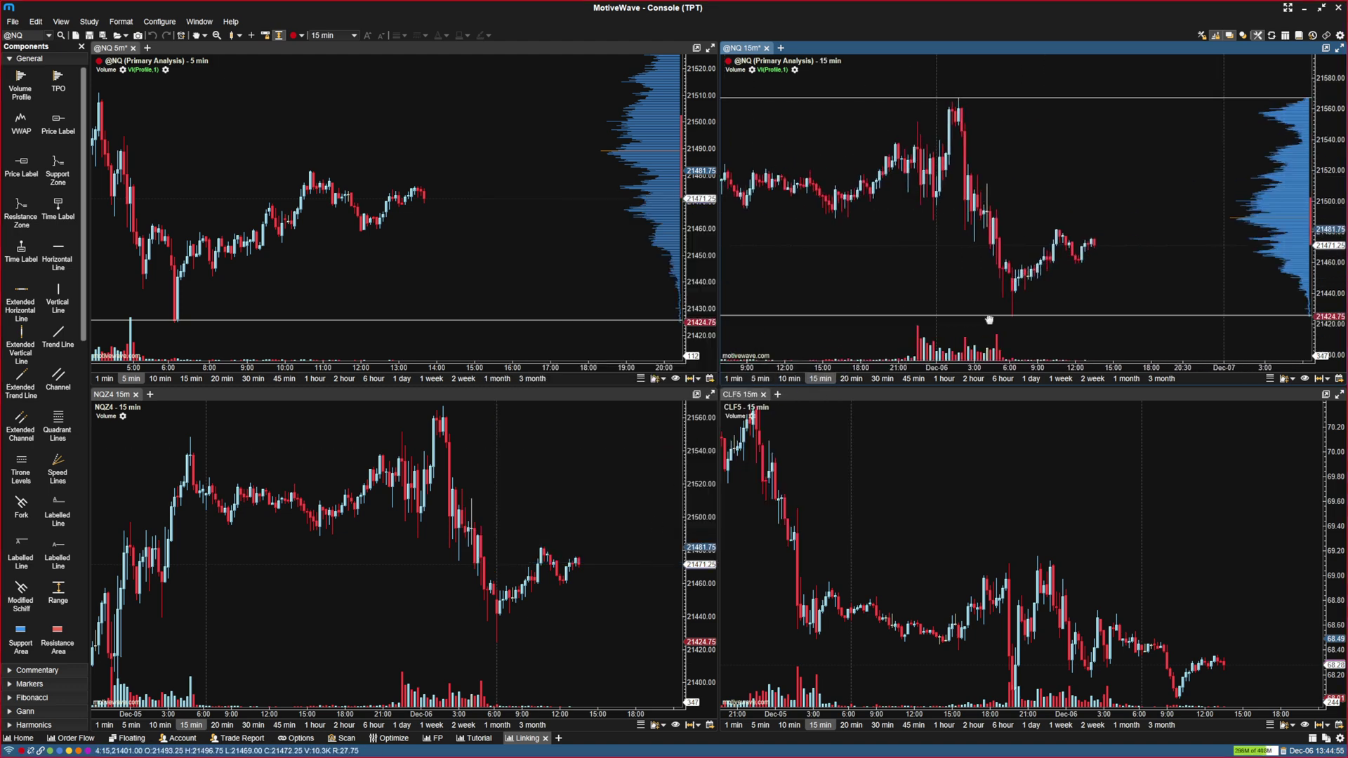
left_click_drag(989, 320, 1005, 321)
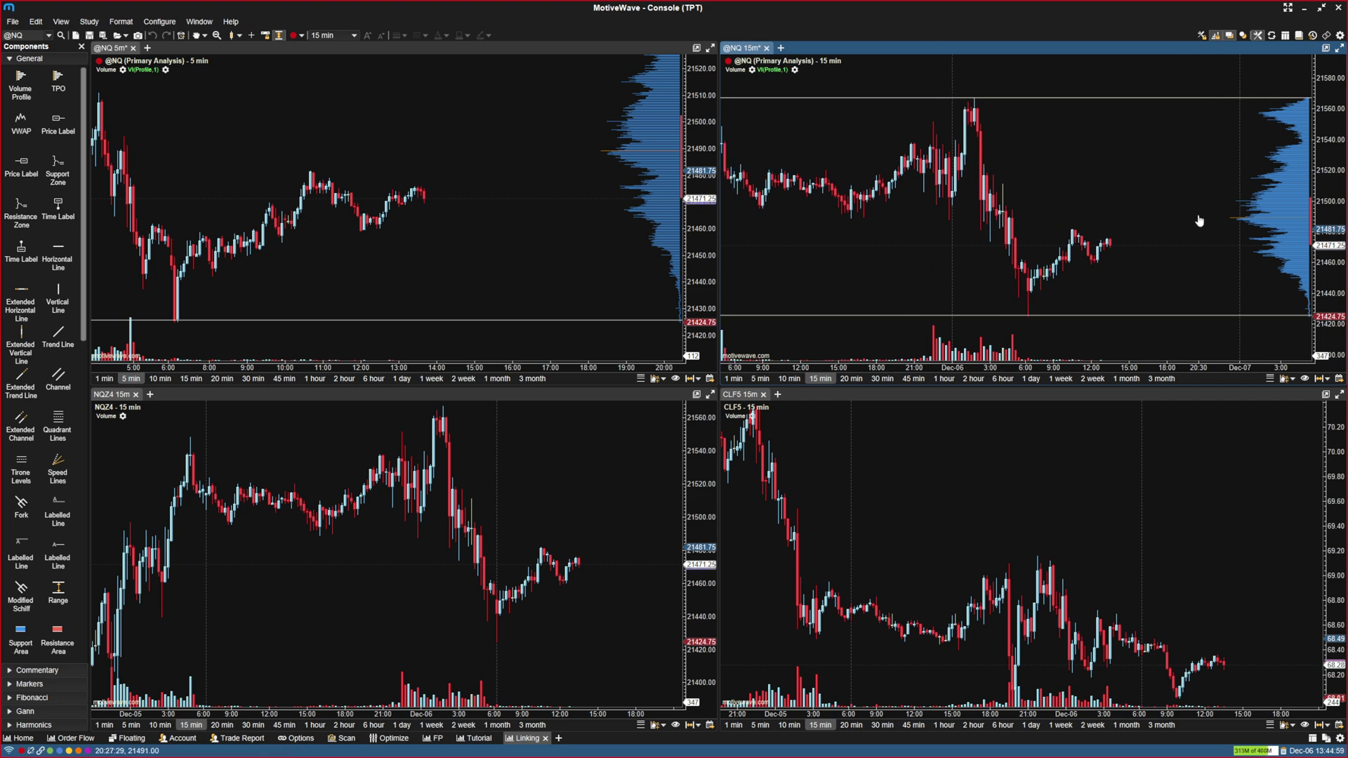
left_click_drag(695, 119, 695, 336)
mouse_move(692, 121)
left_mouse_down()
mouse_move(688, 181)
mouse_move(701, 125)
left_mouse_up()
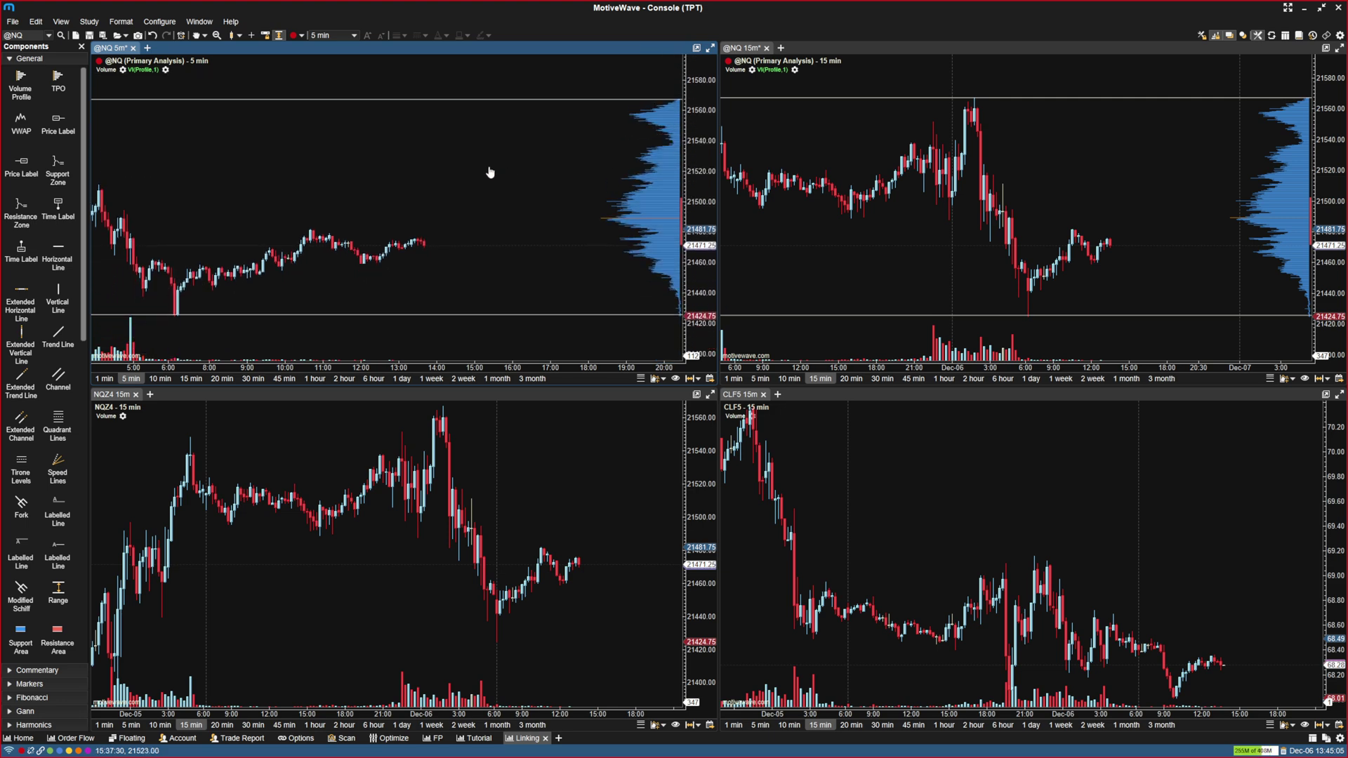
left_click_drag(458, 149, 487, 163)
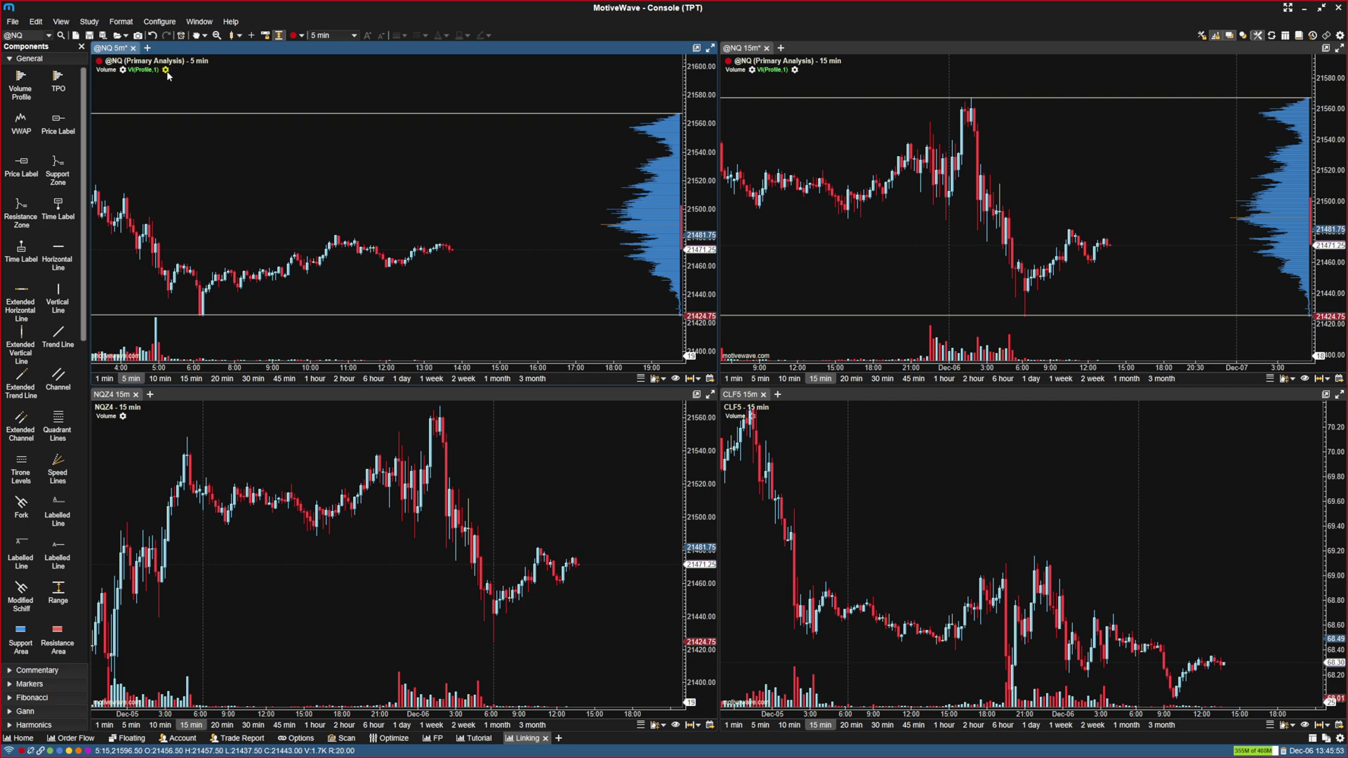
Step: Set the VP(Profile) study's visibility to 15 min only
left_click(795, 71)
mouse_move(807, 86)
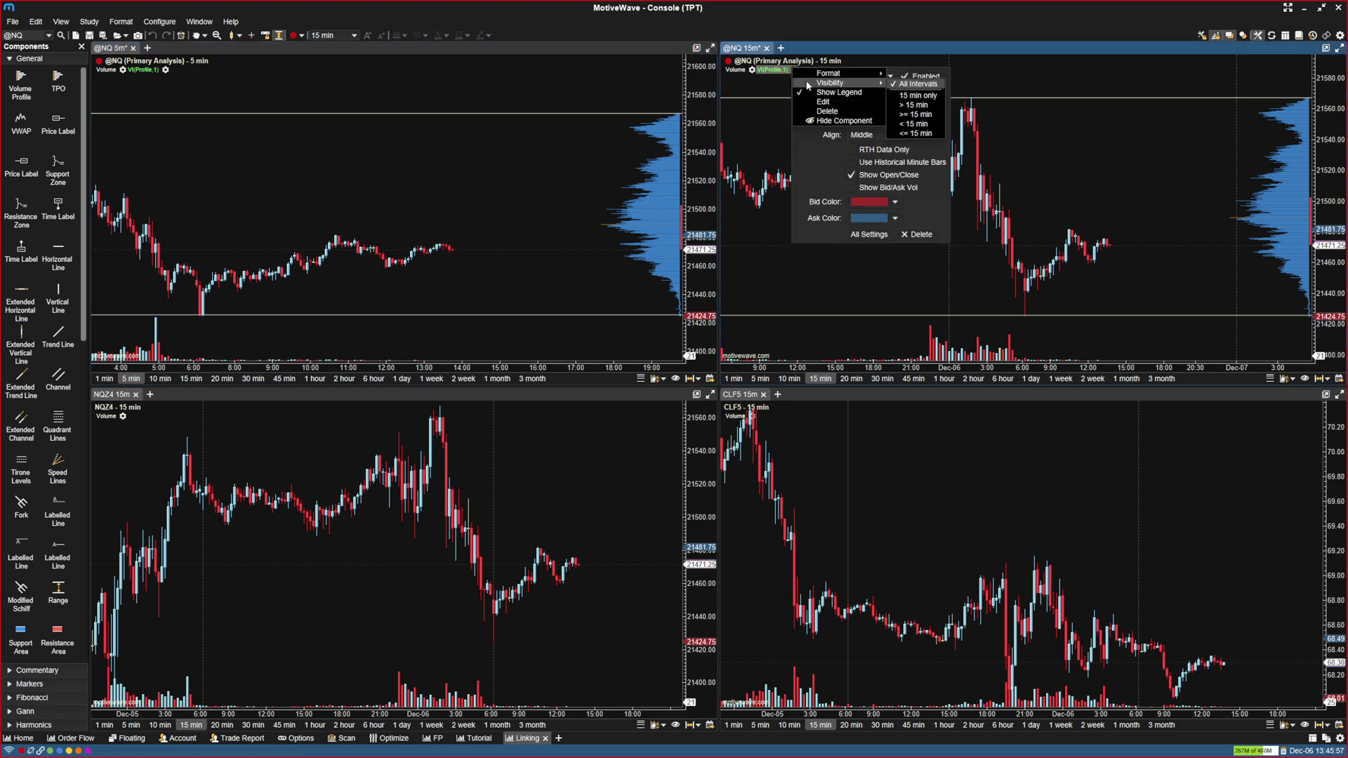
mouse_move(870, 92)
left_click(921, 96)
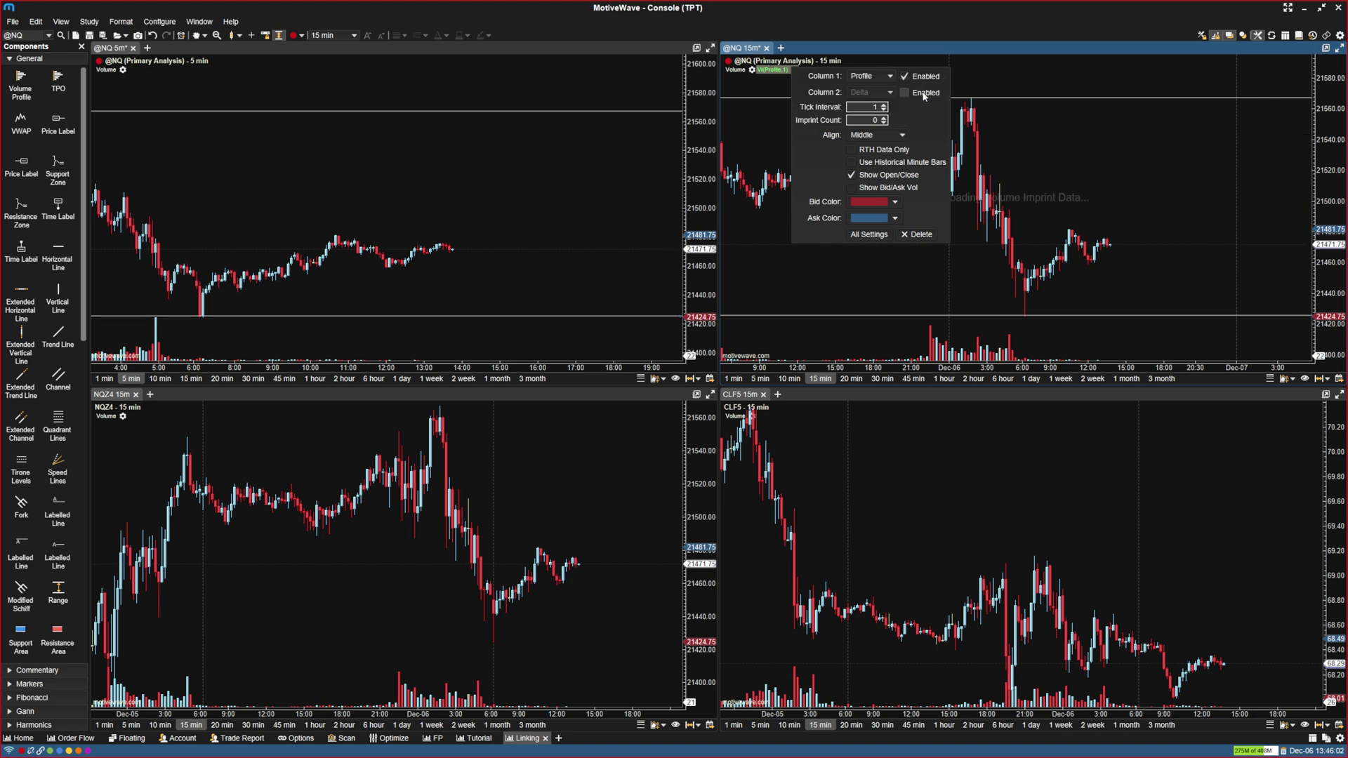
left_click(1051, 155)
mouse_move(578, 208)
left_mouse_down()
mouse_move(625, 201)
mouse_move(587, 206)
left_mouse_up()
Step: Cycle the top-left chart through 1, 10, 15, 20 and 30 minutes, ending on 30
left_click(104, 378)
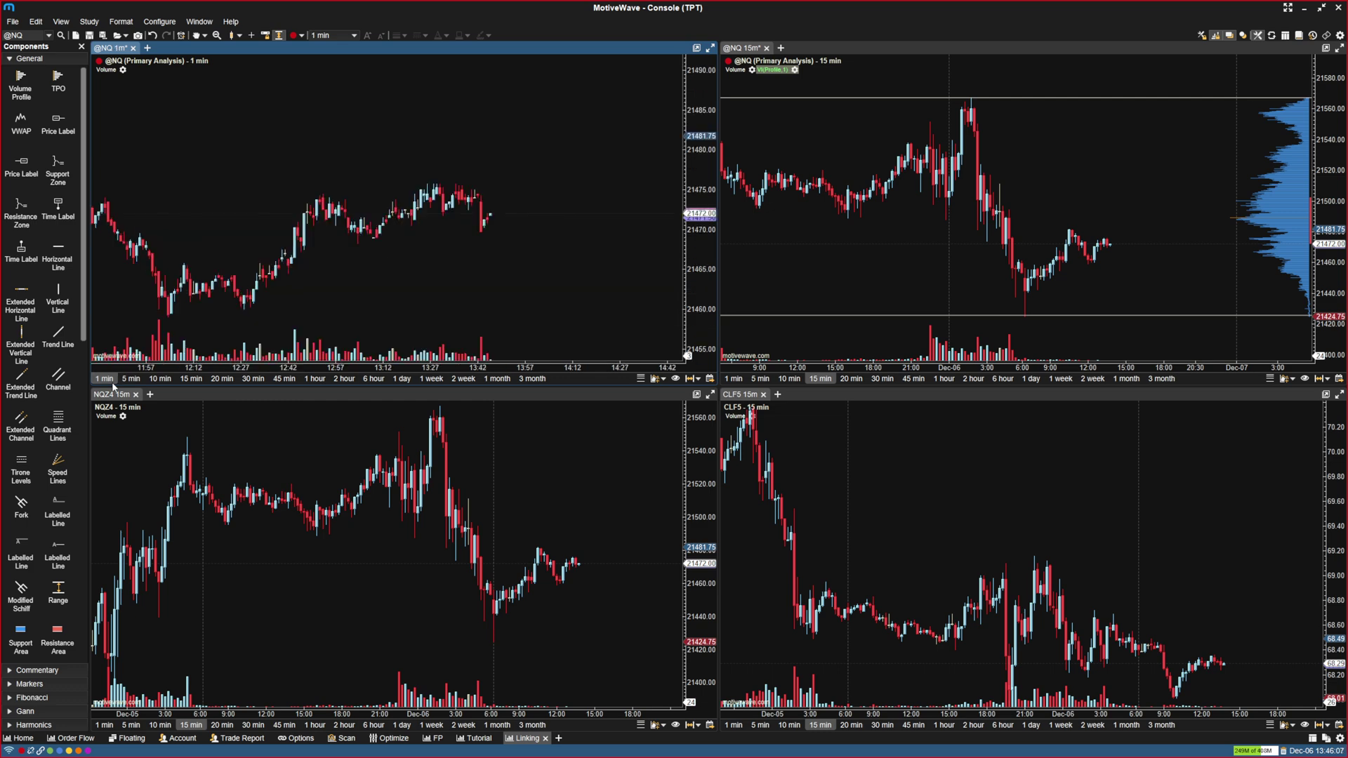
left_click(148, 379)
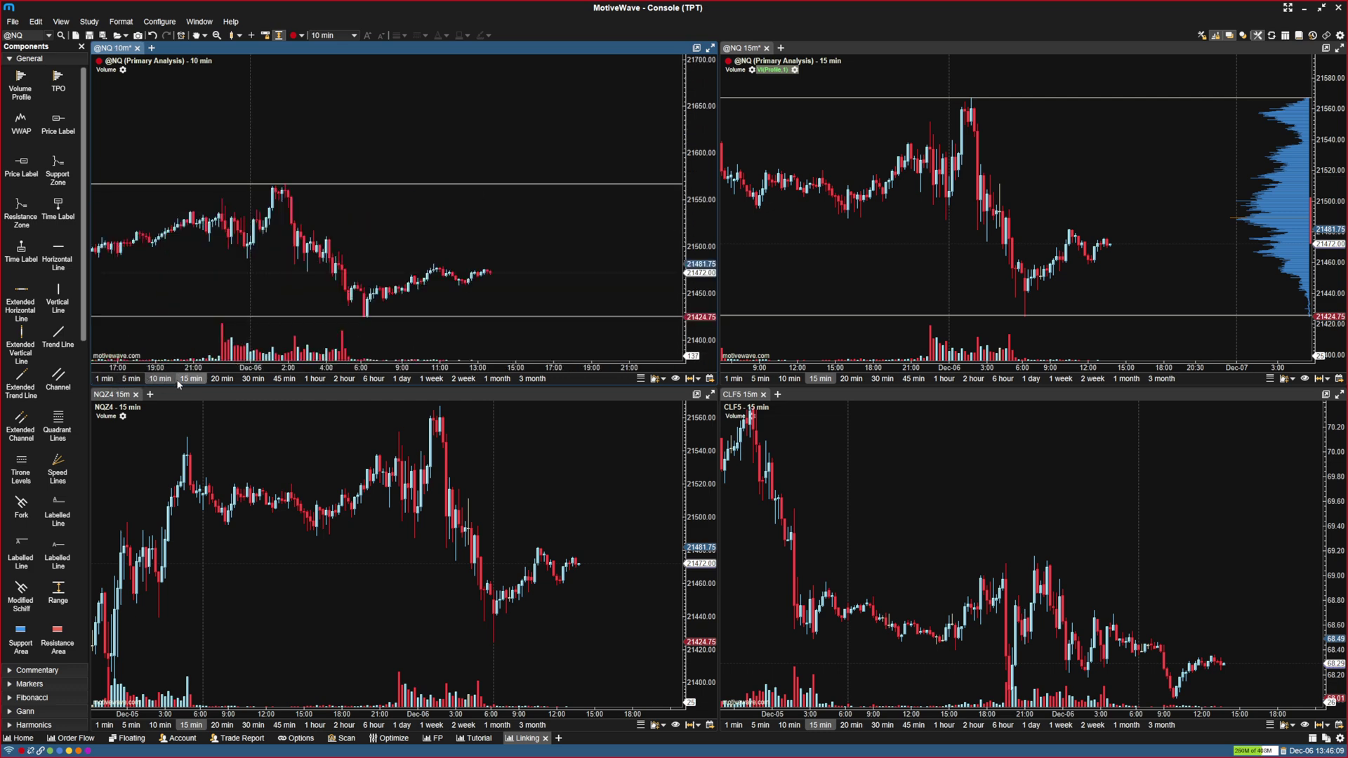
left_click(178, 379)
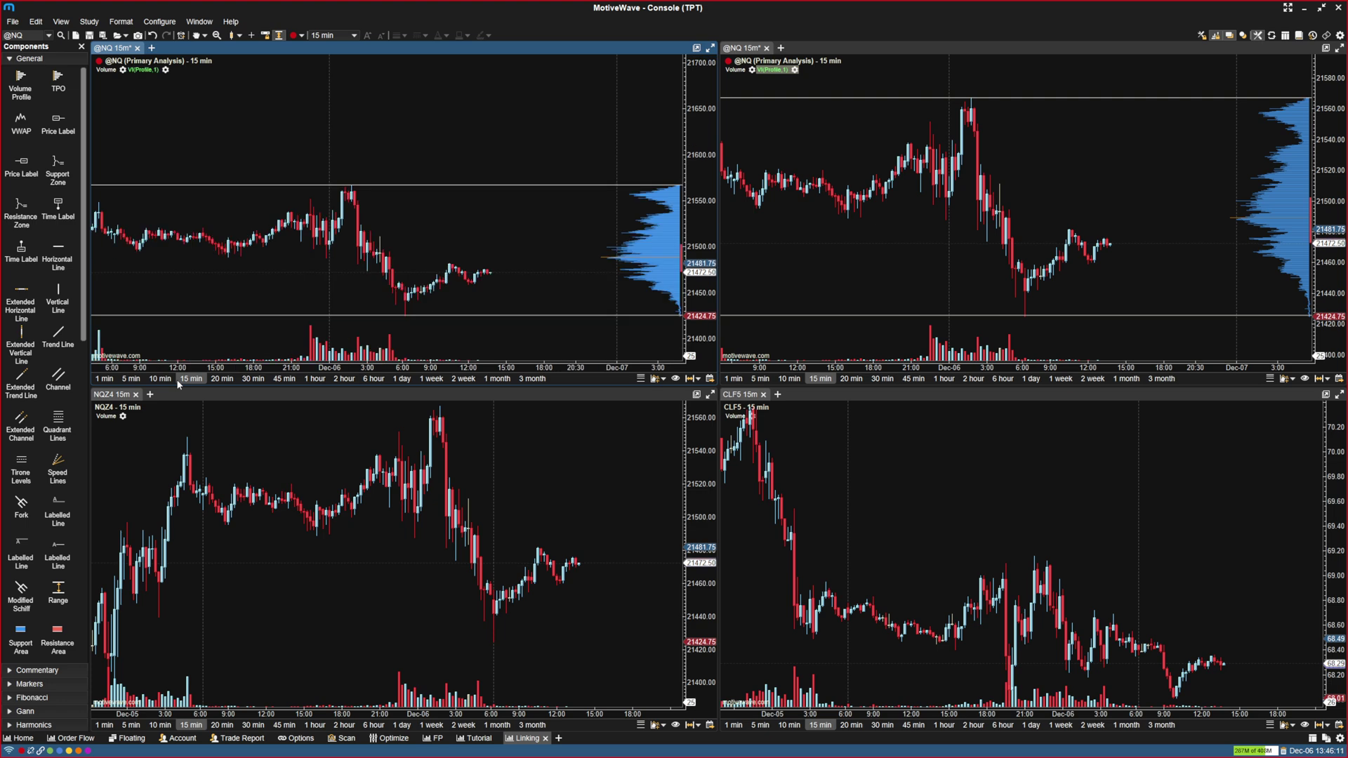
left_click(217, 379)
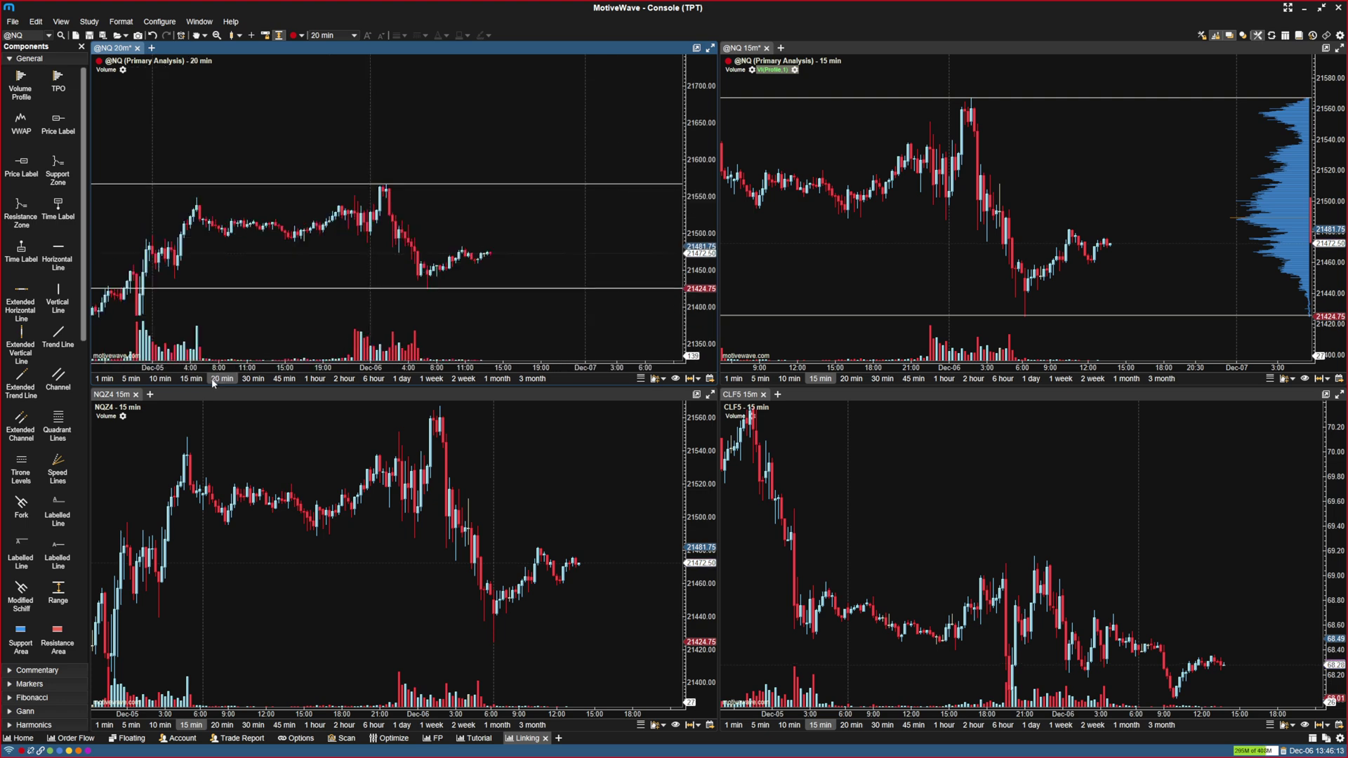
left_click(253, 379)
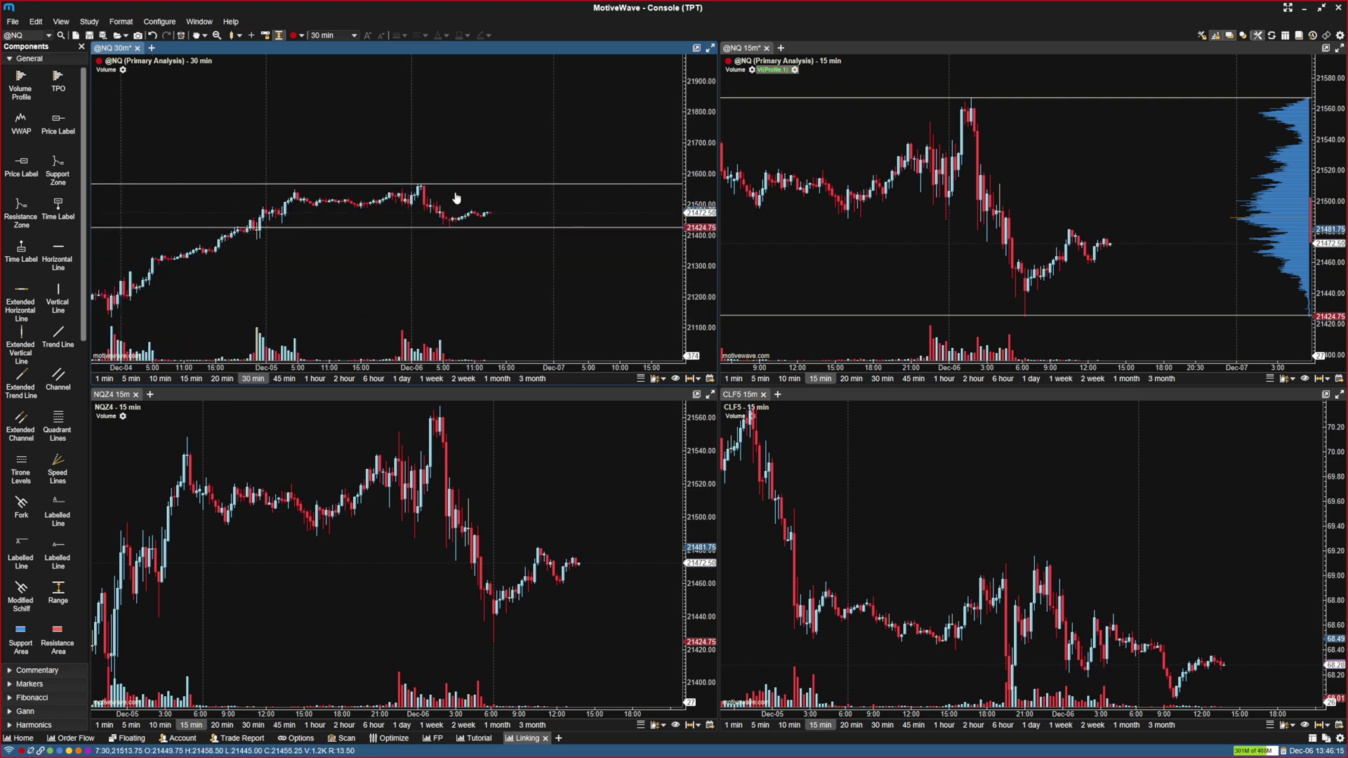
left_click_drag(466, 185, 475, 189)
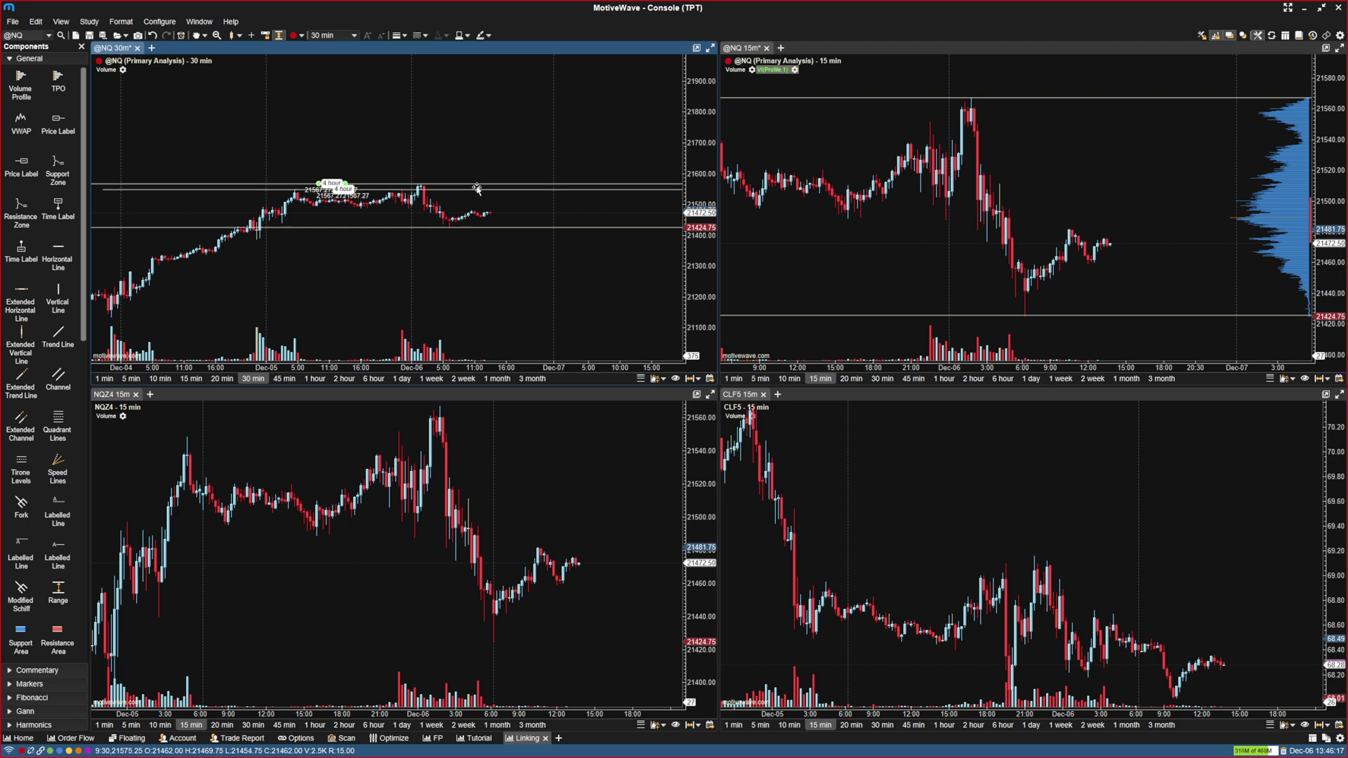